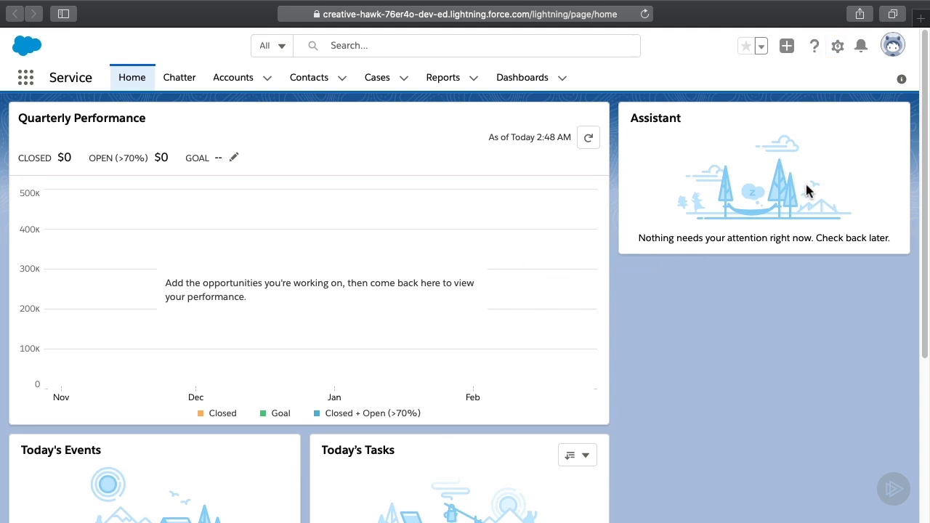
# - Open the Case object in the Object Manager of Salesforce Setup
pyautogui.click(838, 47)
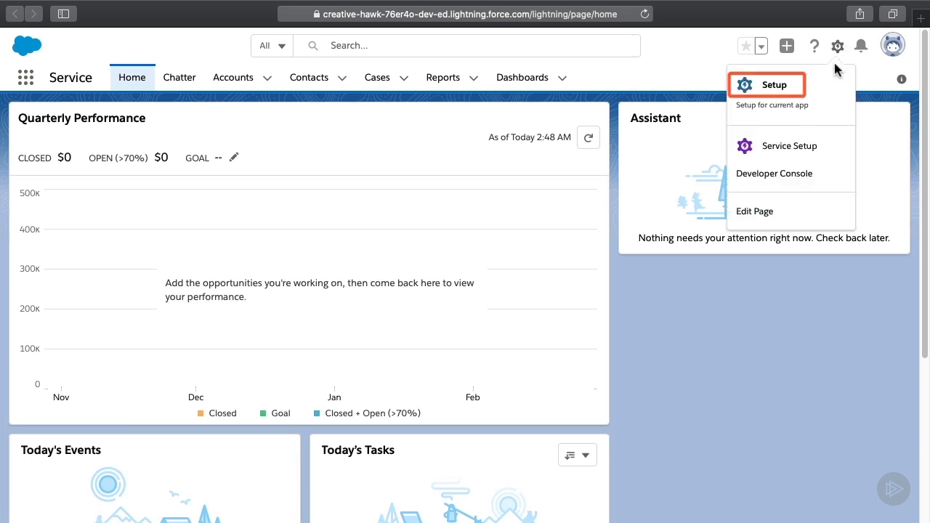
pyautogui.click(775, 90)
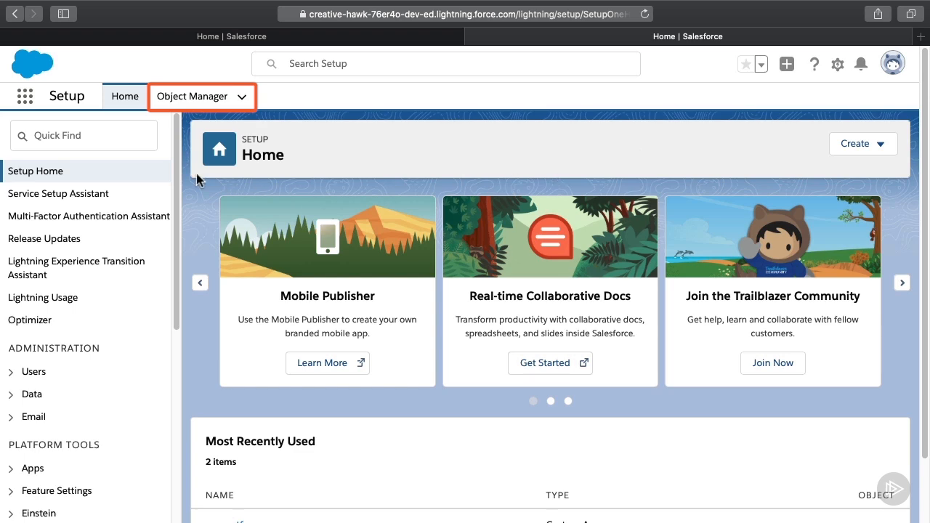
pyautogui.click(198, 101)
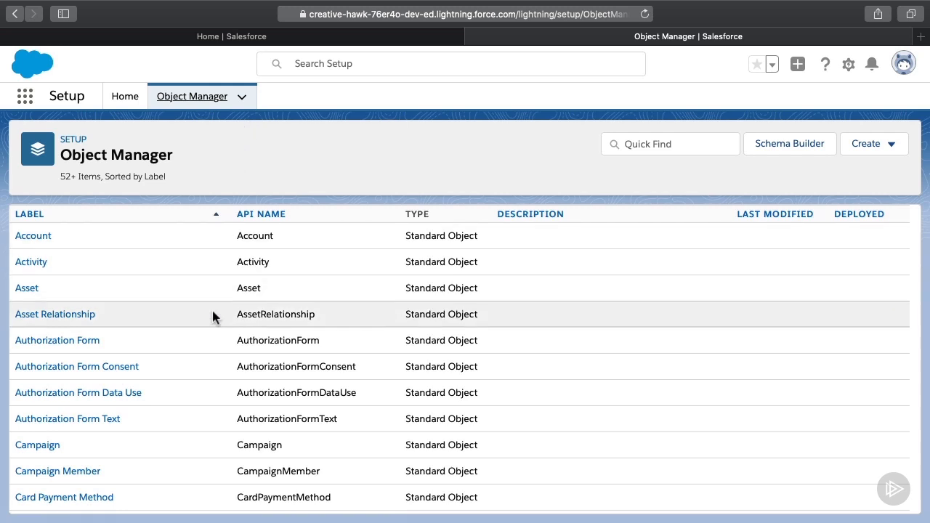
pyautogui.scroll(-3, 210, 320)
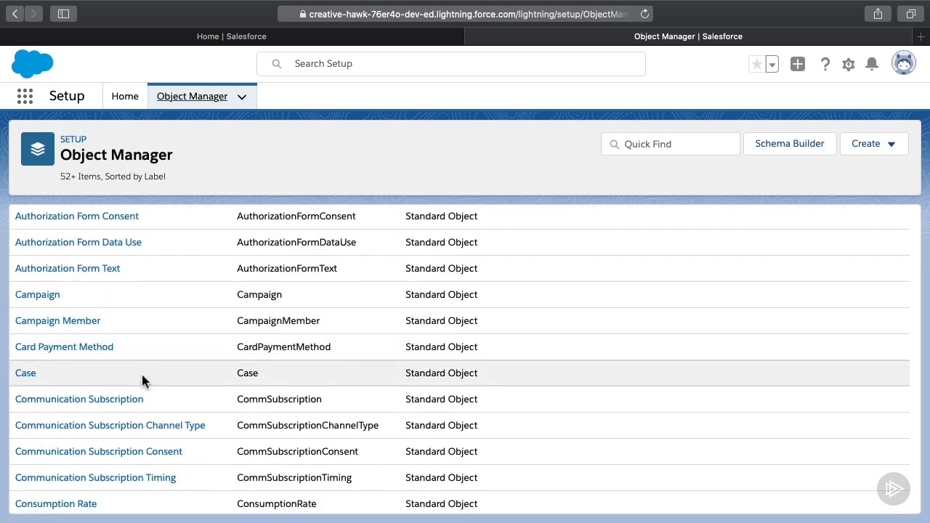
pyautogui.click(28, 375)
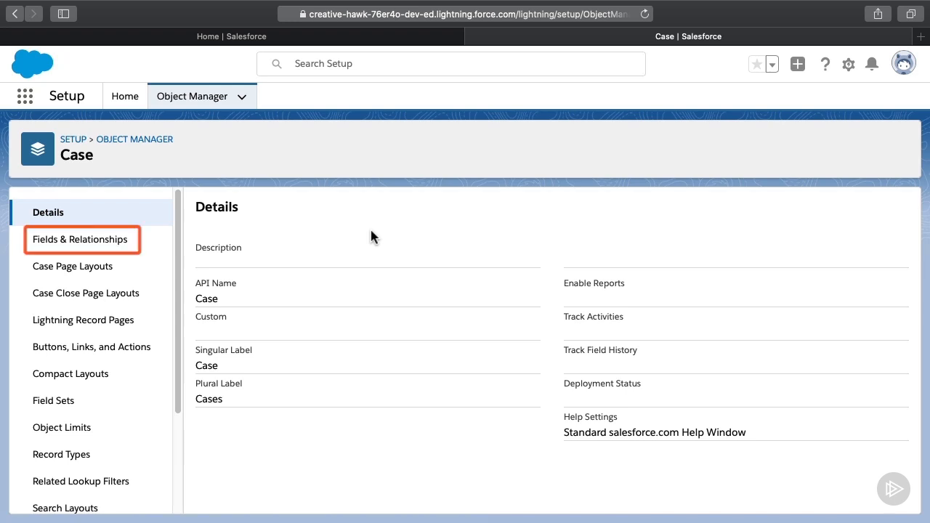
# - Open the Status picklist field from the Case object's fields and relationships
pyautogui.click(88, 239)
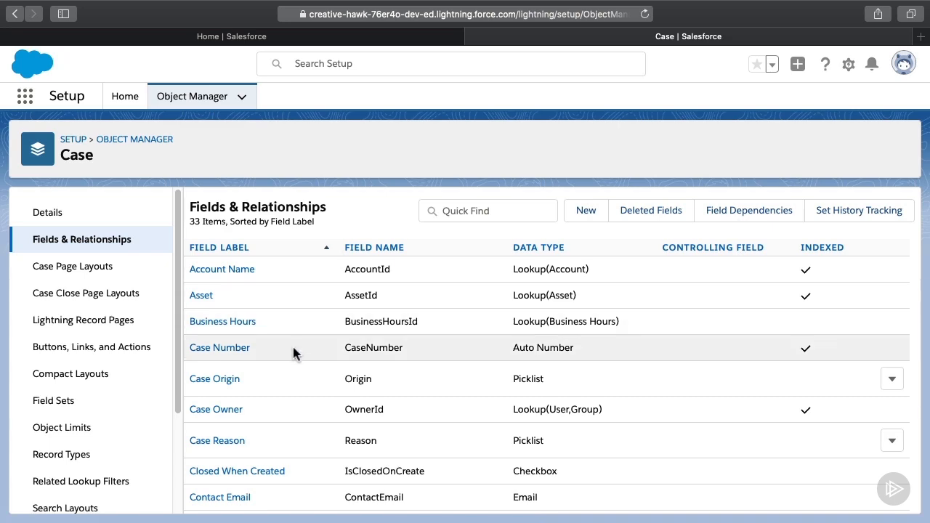
pyautogui.scroll(-10, 299, 367)
pyautogui.scroll(1, 300, 371)
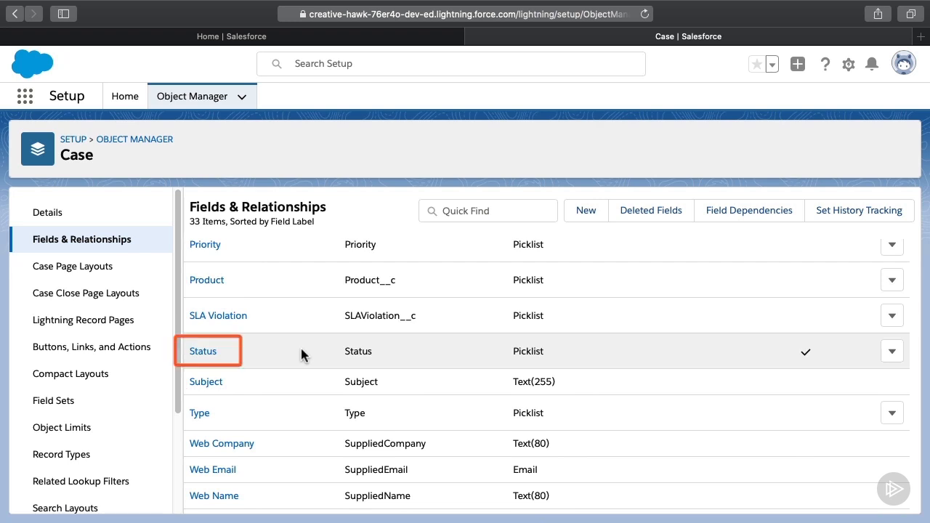
pyautogui.click(206, 353)
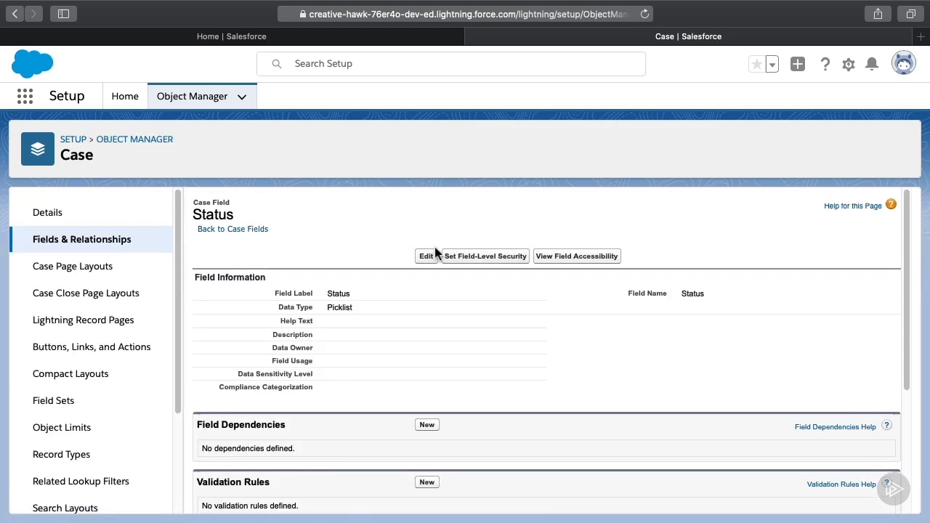
# - Add the Case Status picklist values "Waiting for Customer" and "Waiting for Approval" on separate lines and save them
pyautogui.scroll(-3, 405, 272)
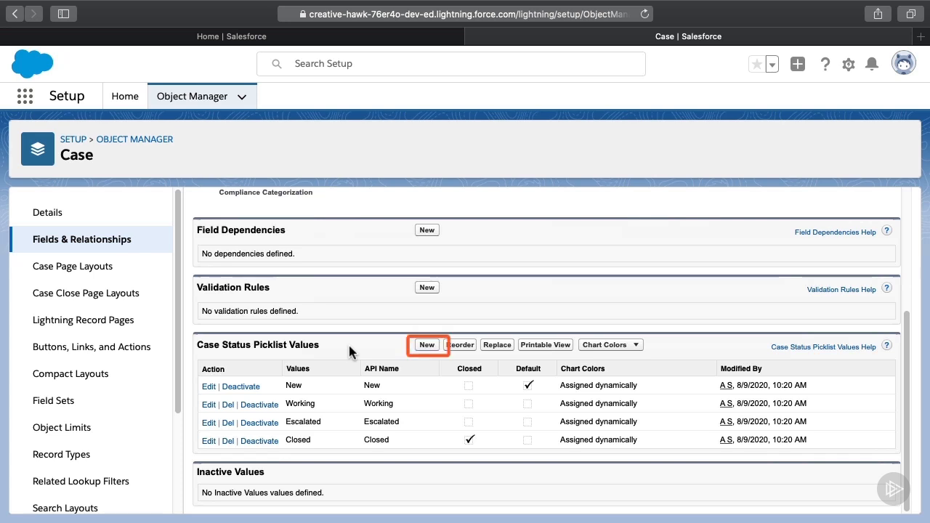
pyautogui.click(428, 346)
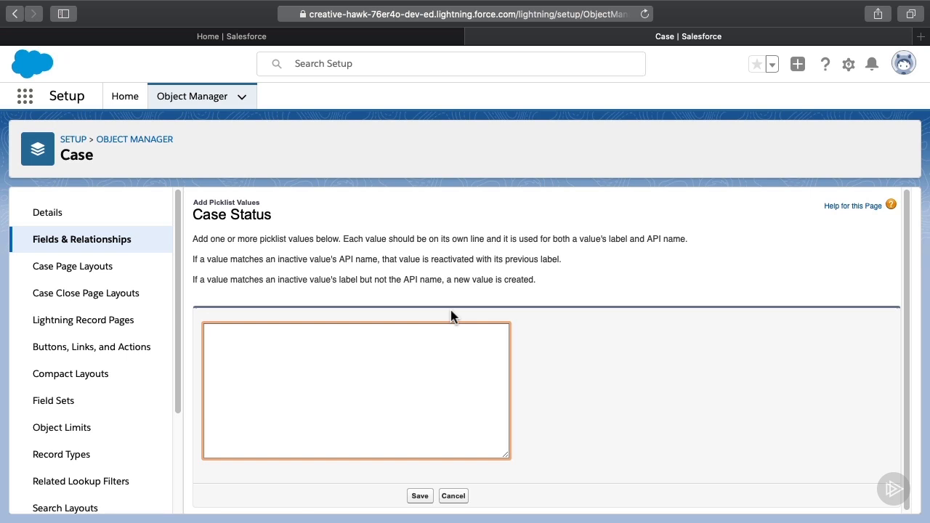
pyautogui.write('Waiting for Cu')
pyautogui.write('stomer ')
pyautogui.write('Waiting for Appro')
pyautogui.write('val')
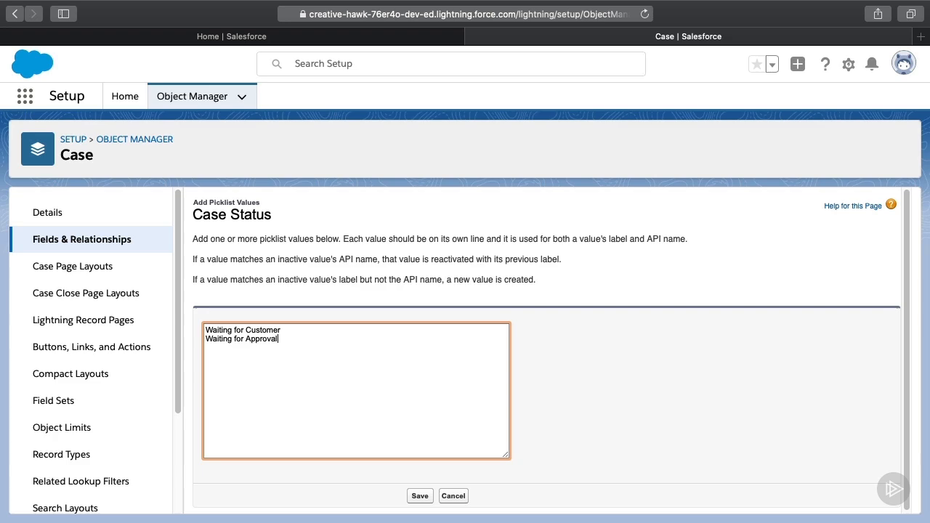
pyautogui.click(425, 496)
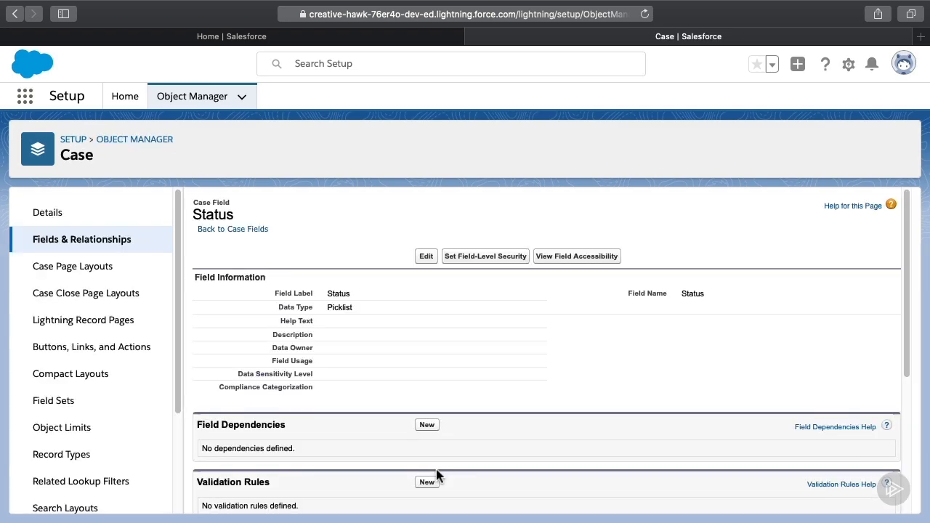
# - Reorder the Case Status values so Waiting for Customer follows Working and Waiting for Approval precedes Closed, and save the order
pyautogui.scroll(-5, 496, 393)
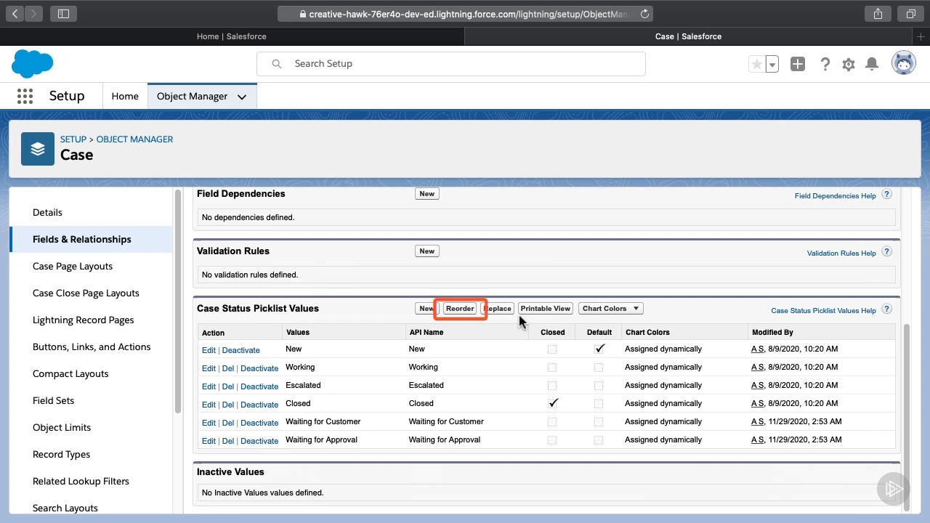
pyautogui.click(459, 308)
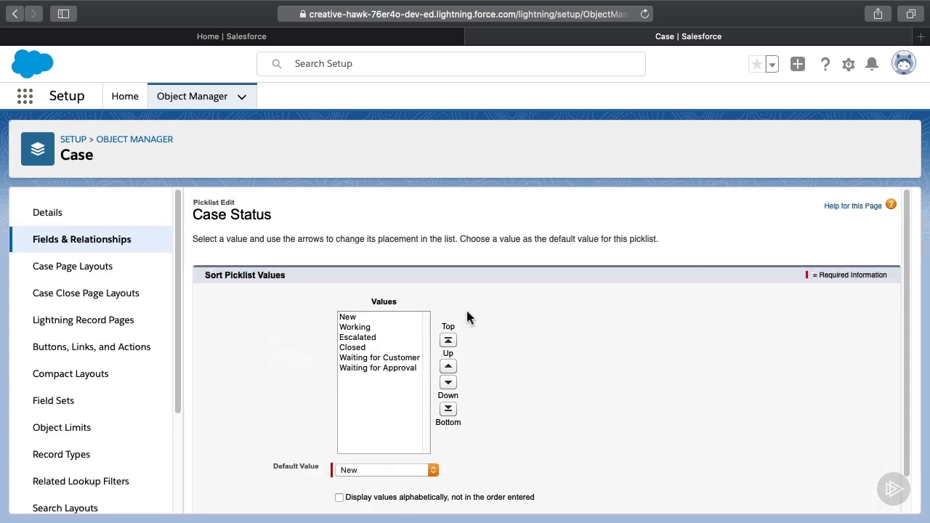
pyautogui.click(394, 358)
pyautogui.click(446, 369)
pyautogui.click(446, 369)
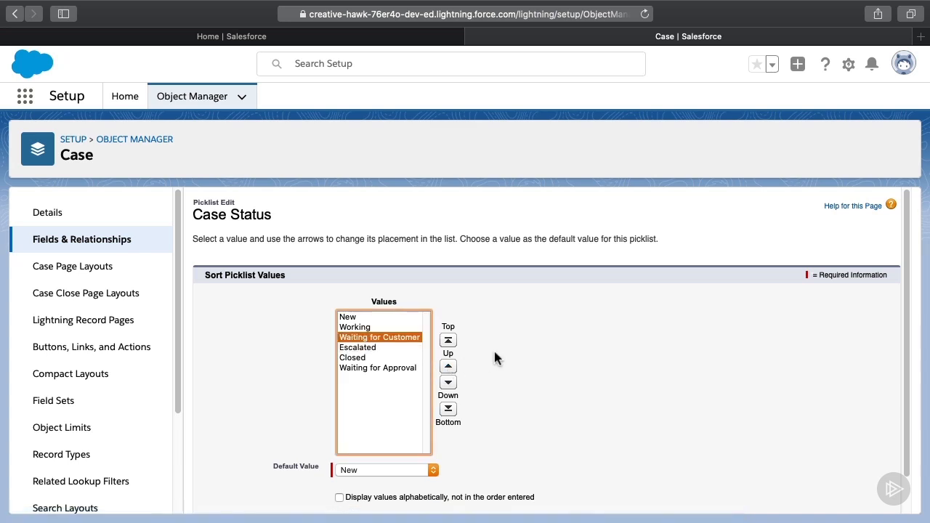
pyautogui.click(406, 367)
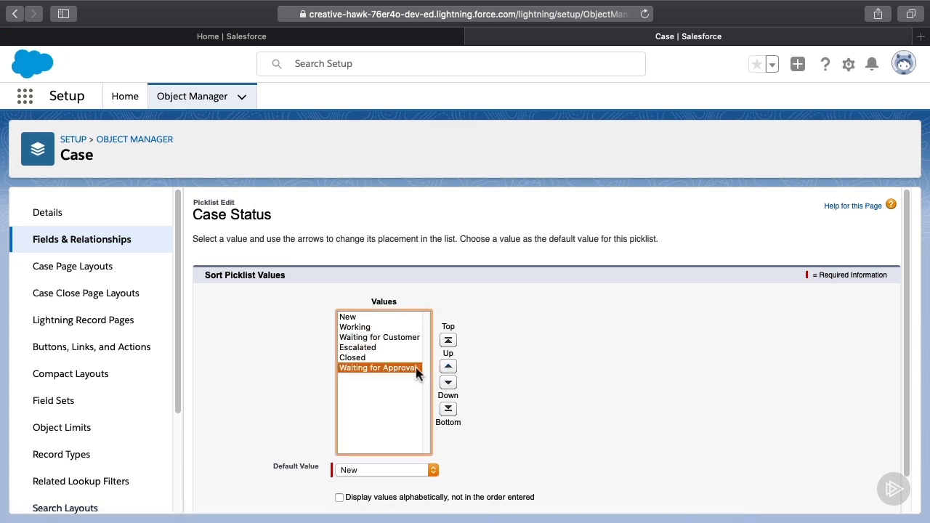
pyautogui.click(446, 368)
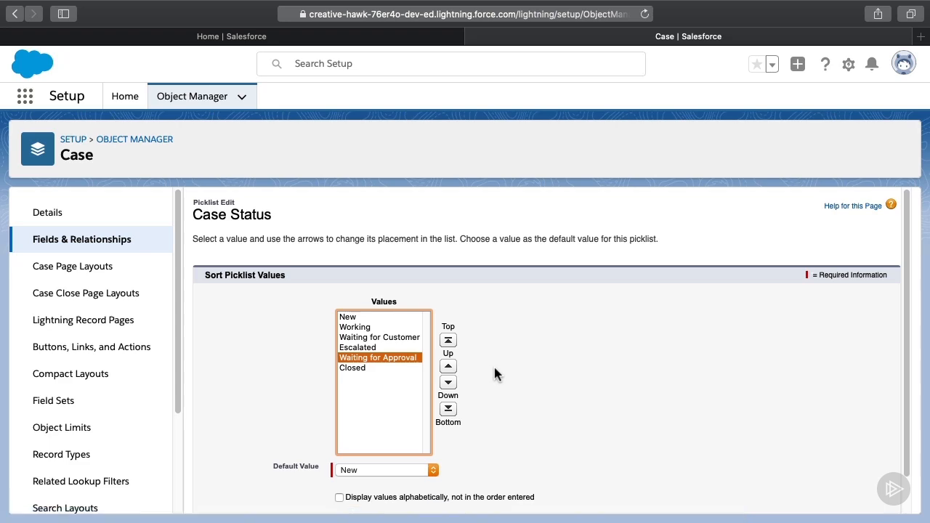
pyautogui.scroll(-1, 494, 373)
pyautogui.click(423, 500)
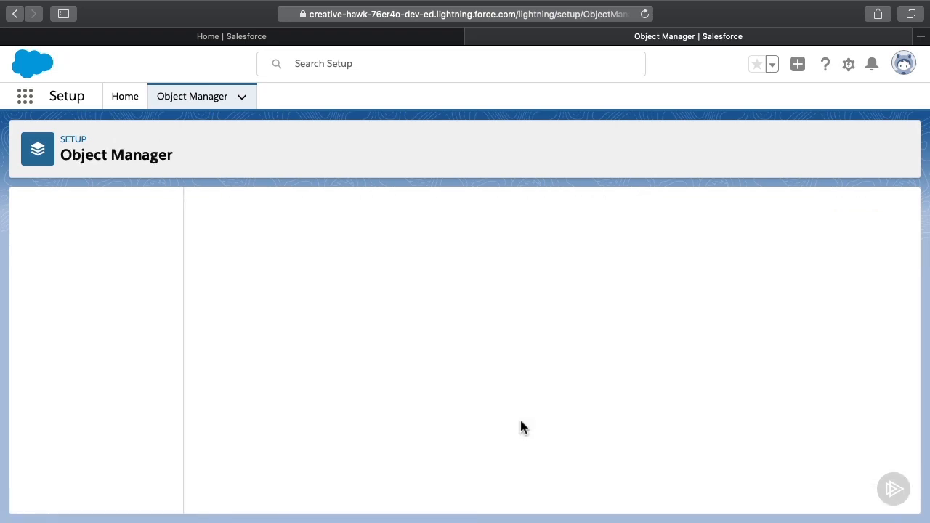
pyautogui.scroll(-3, 523, 421)
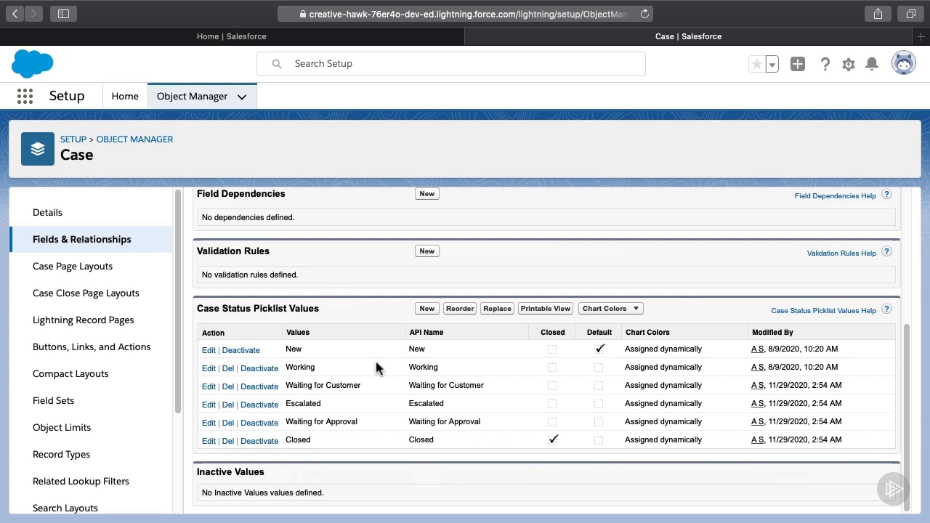
# - Return to the Setup home, search its navigation for "support" and open Support Processes
pyautogui.click(120, 95)
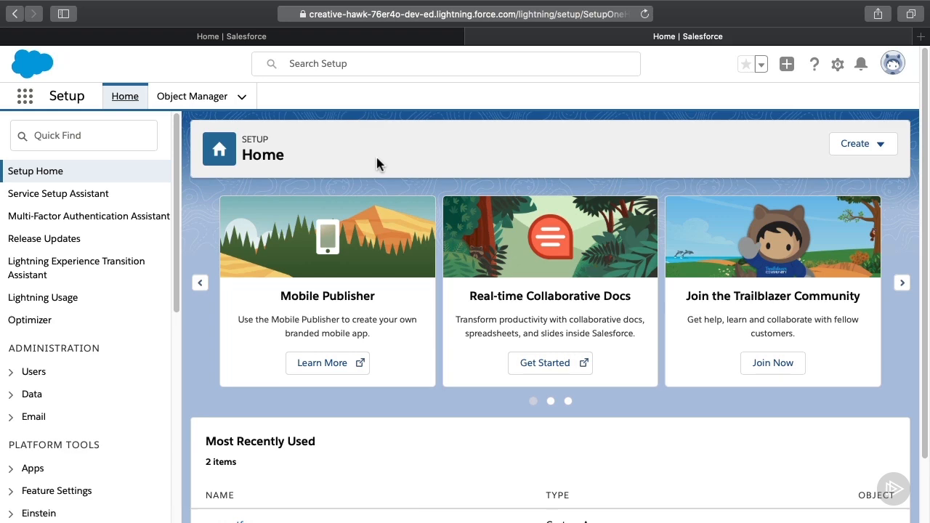
pyautogui.click(104, 138)
pyautogui.write('s')
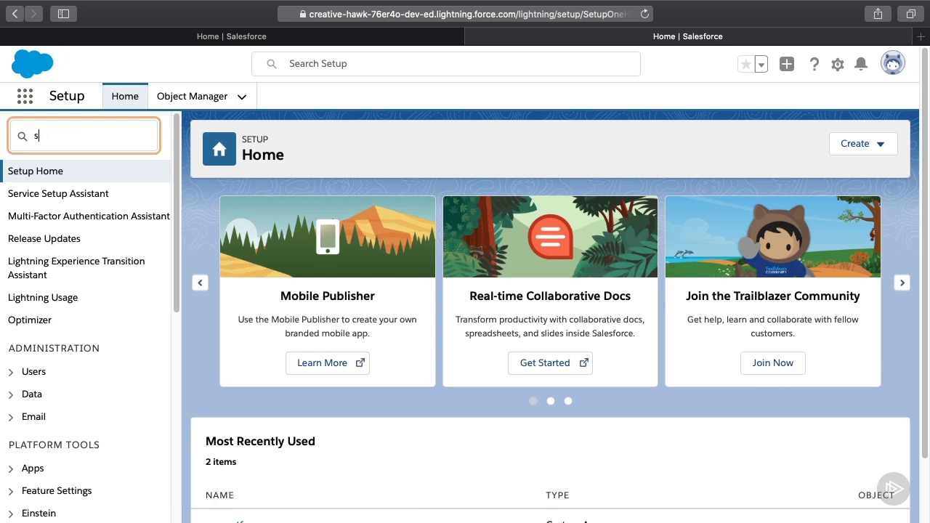
pyautogui.write('upport')
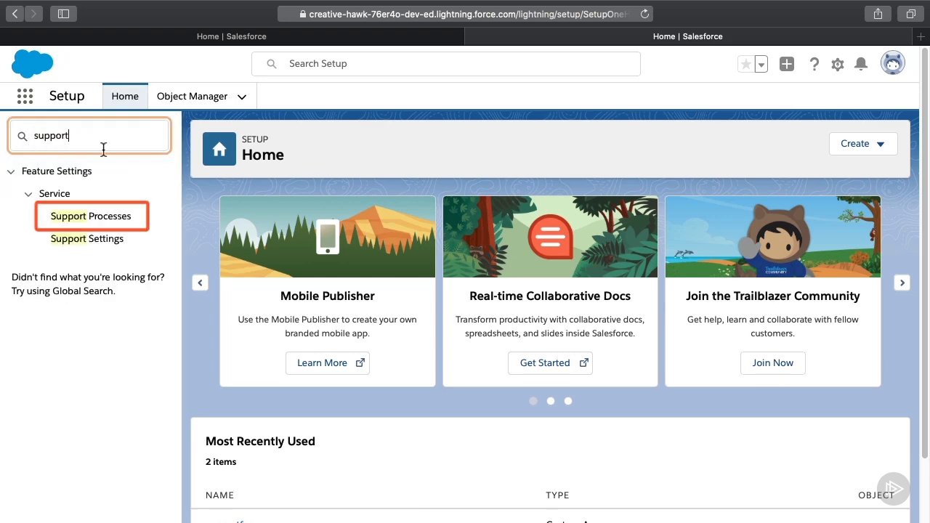
pyautogui.click(146, 220)
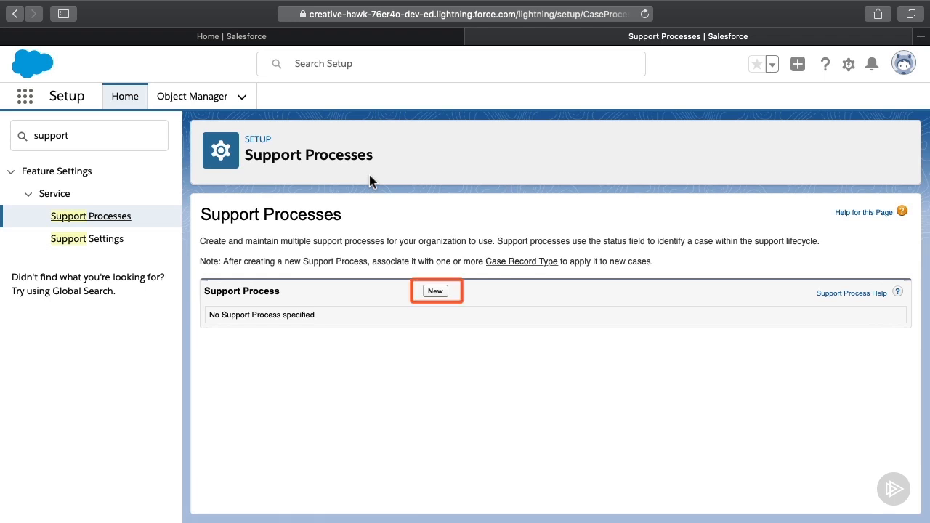
# - Create a support process named "Refund Request" from Master, keeping all the case status values selected, and save it
pyautogui.click(436, 293)
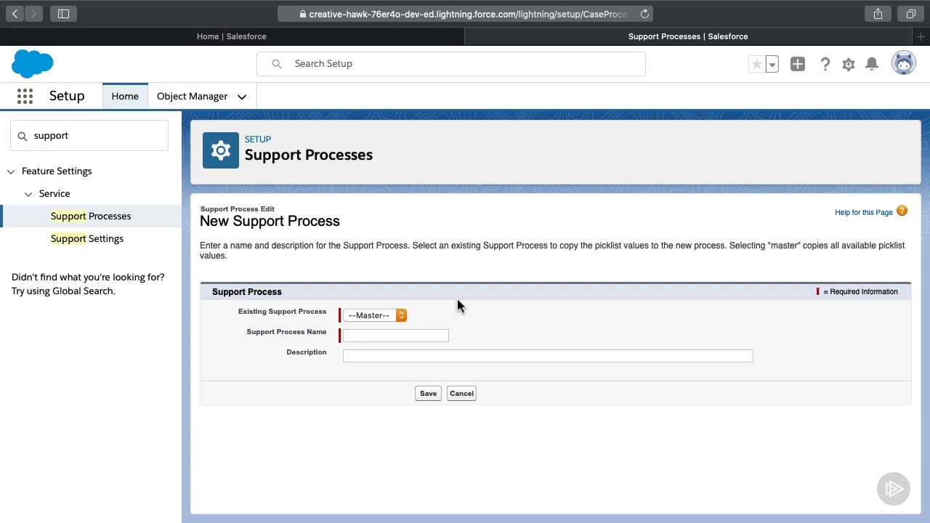
pyautogui.click(438, 336)
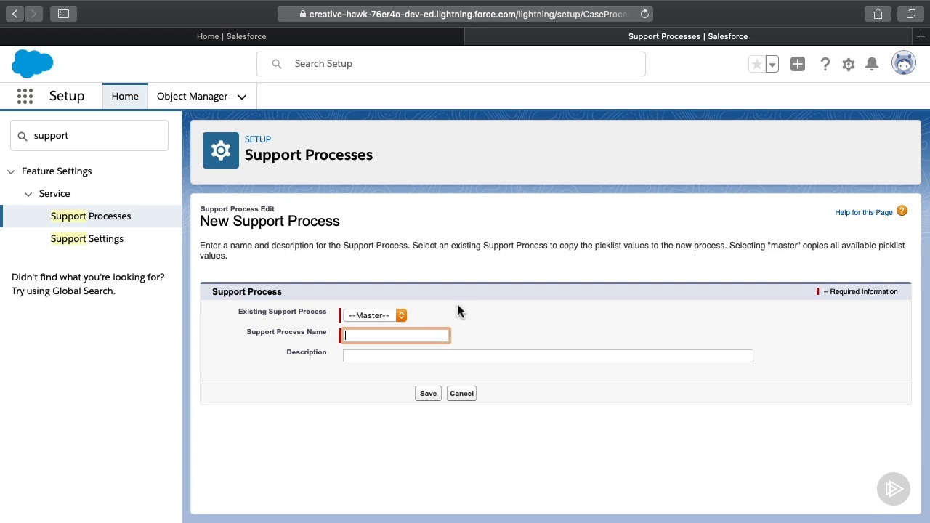
pyautogui.write('Refund Request')
pyautogui.click(428, 395)
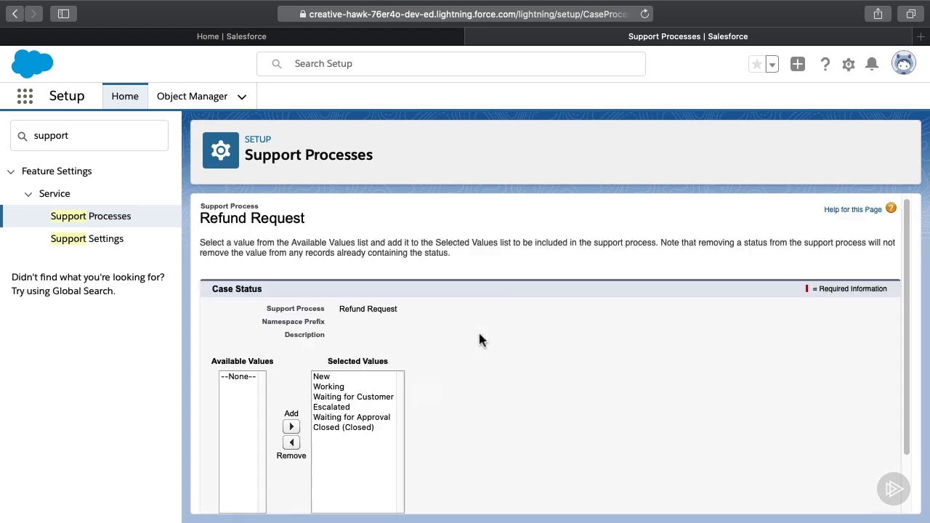
pyautogui.scroll(-2, 478, 330)
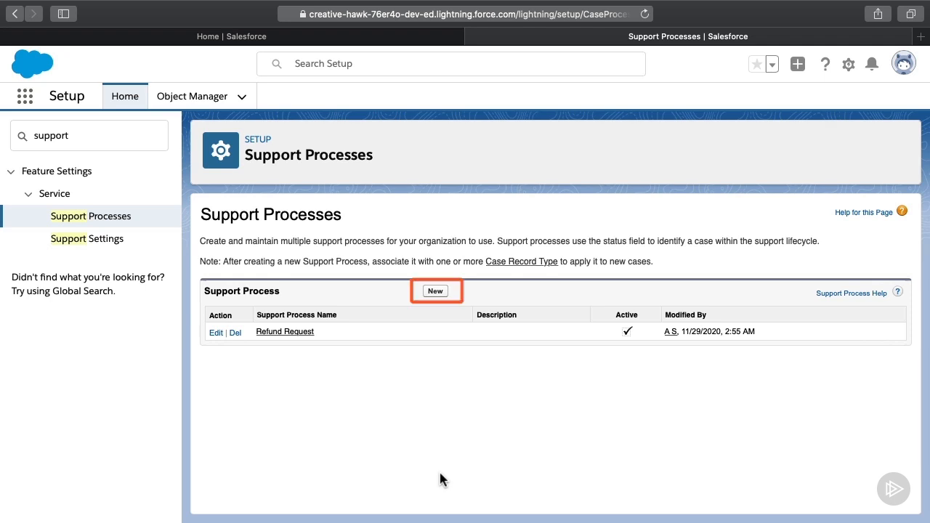
# - Create another support process based on Master, named "General Request"
pyautogui.click(435, 291)
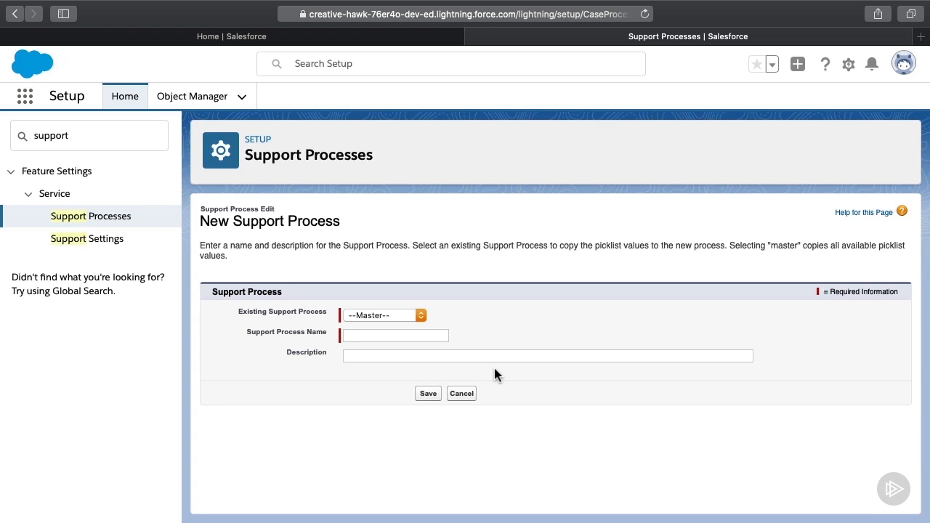
pyautogui.click(403, 336)
pyautogui.write('G')
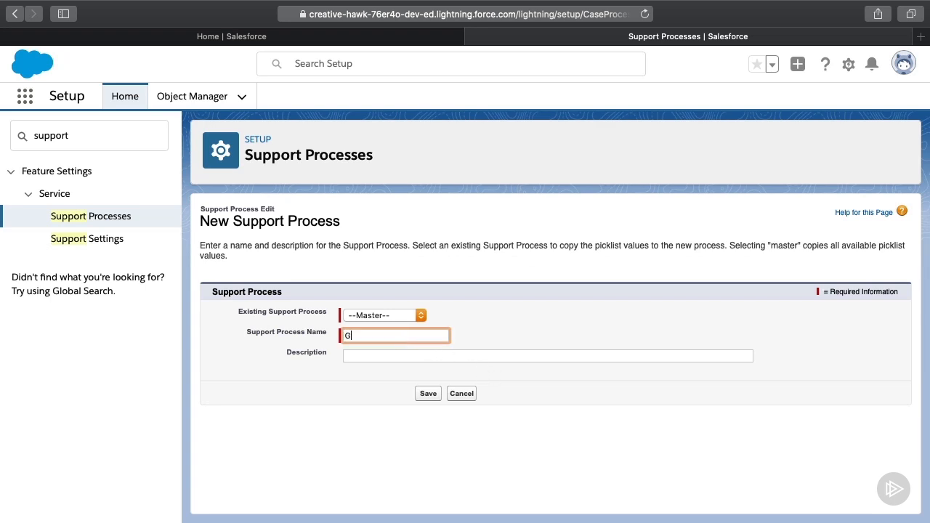
pyautogui.write('eneral Request')
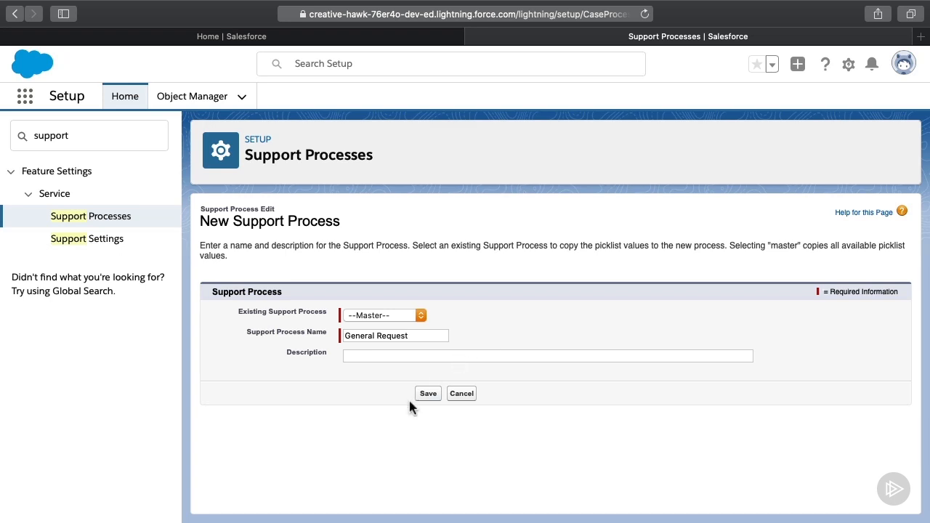
pyautogui.click(425, 394)
# - Remove Escalated and Waiting for Approval from the General Request process's selected values and save the process
pyautogui.scroll(-2, 428, 480)
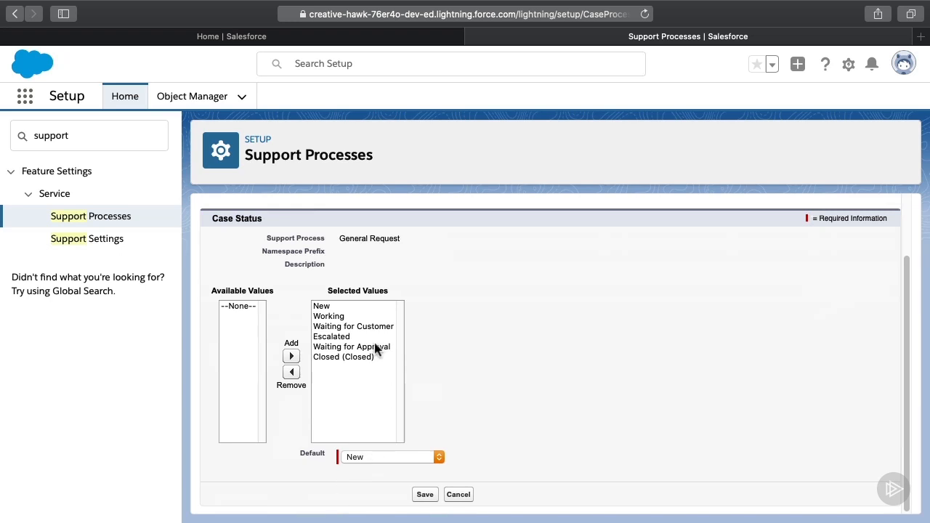
pyautogui.moveTo(363, 338); pyautogui.dragTo(361, 344)
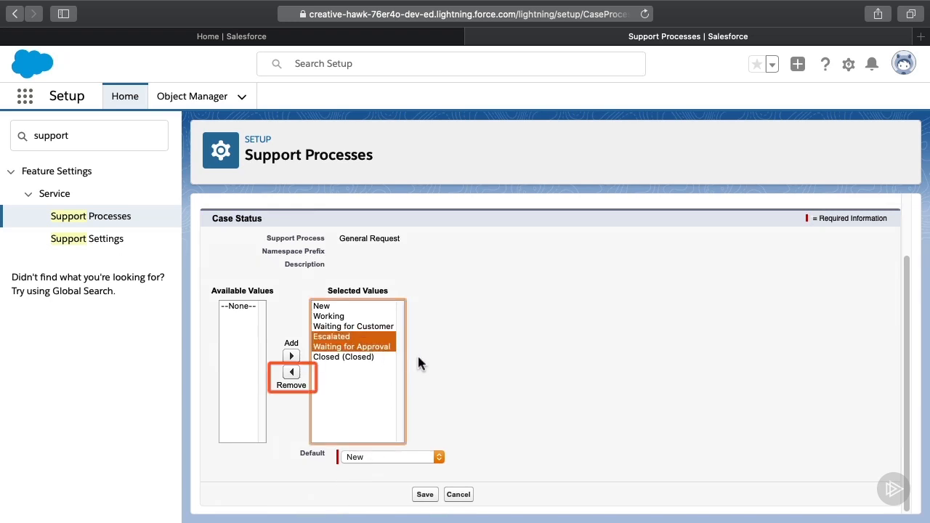
pyautogui.click(293, 372)
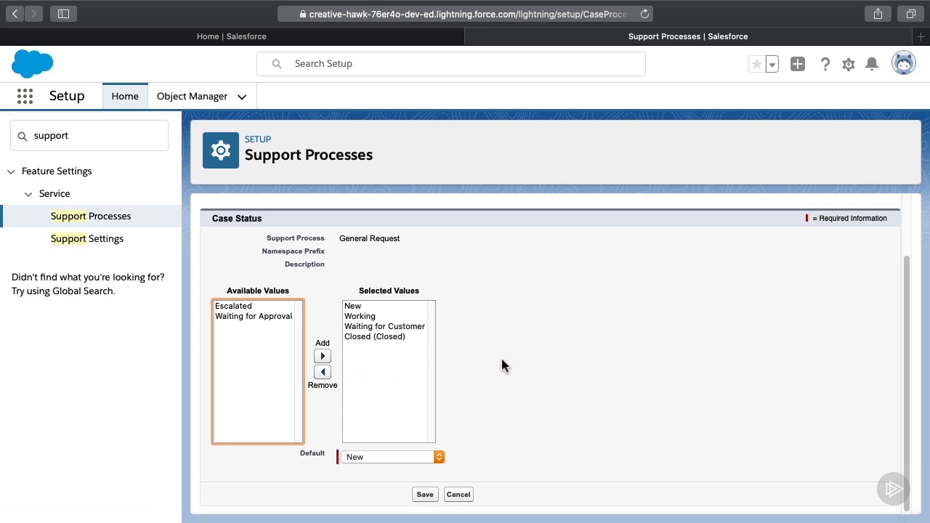
pyautogui.click(425, 494)
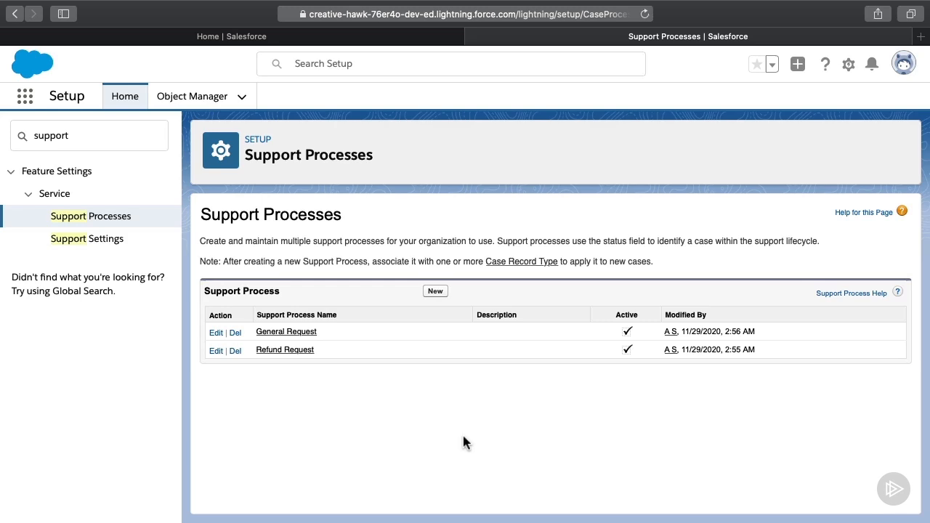
# - Open the Record Types of the Case object in the Object Manager
pyautogui.click(195, 97)
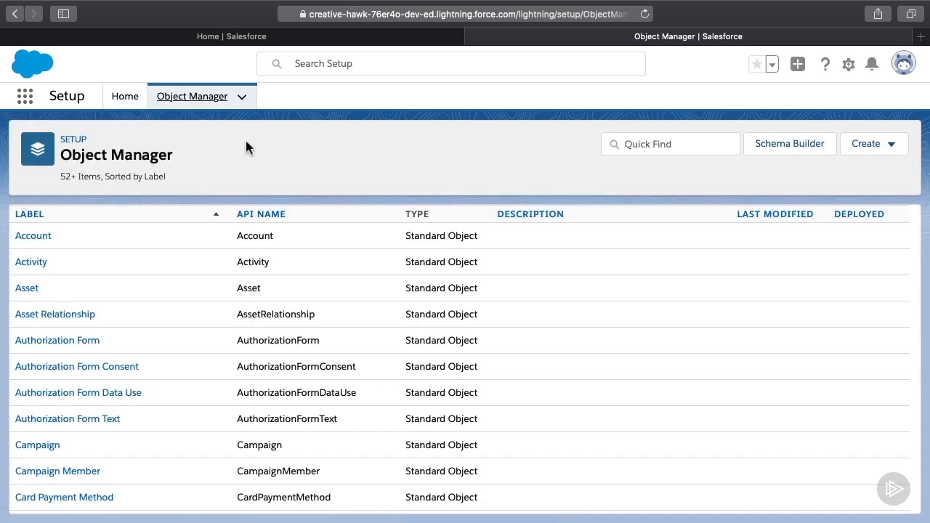
pyautogui.scroll(-5, 156, 381)
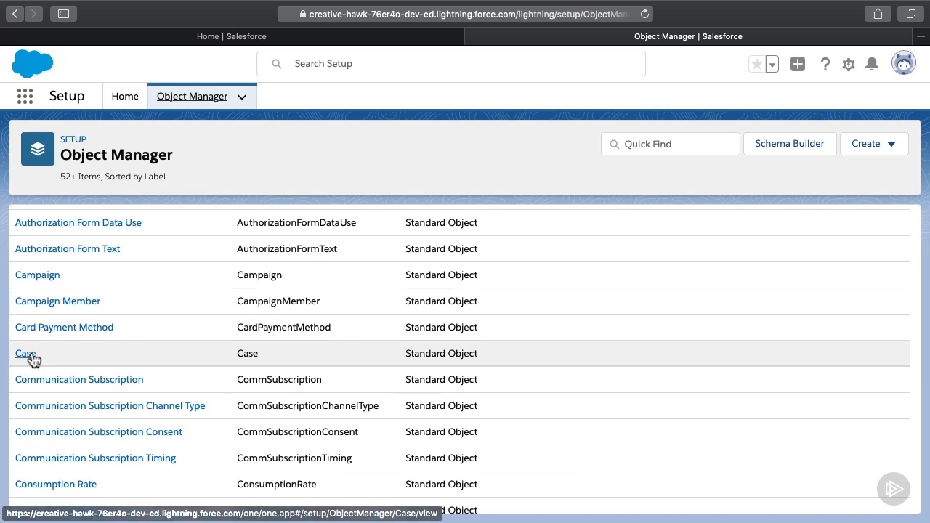
pyautogui.click(31, 354)
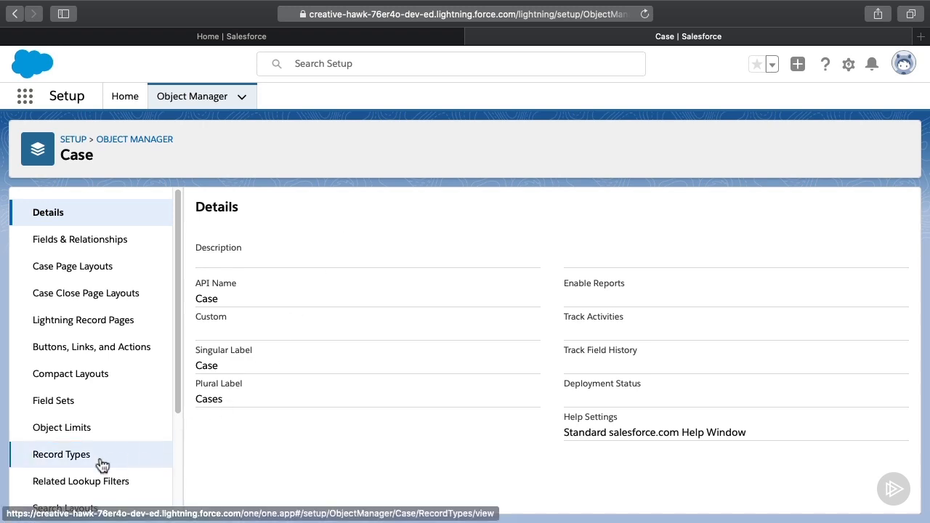
pyautogui.click(57, 458)
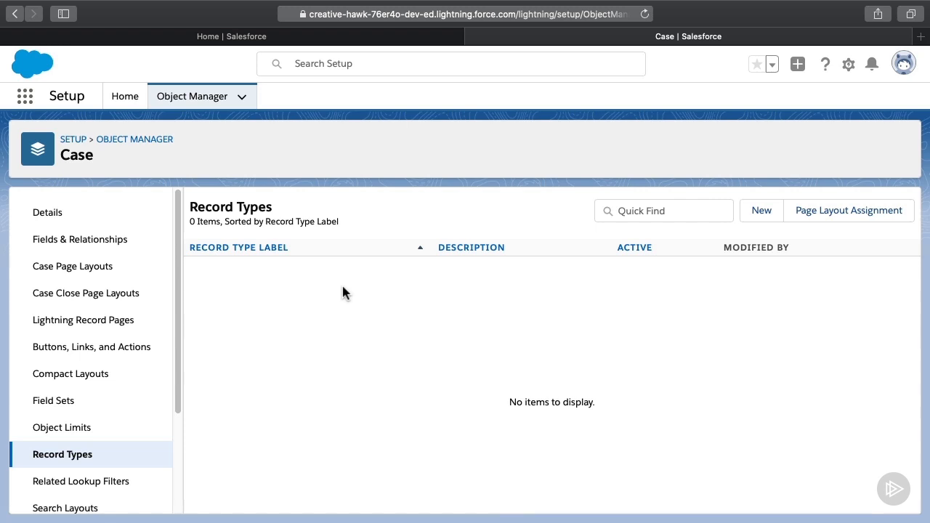
# - Define a new active case record type labelled "General Request" with the General Request support process, and continue to the page layout assignment
pyautogui.click(766, 213)
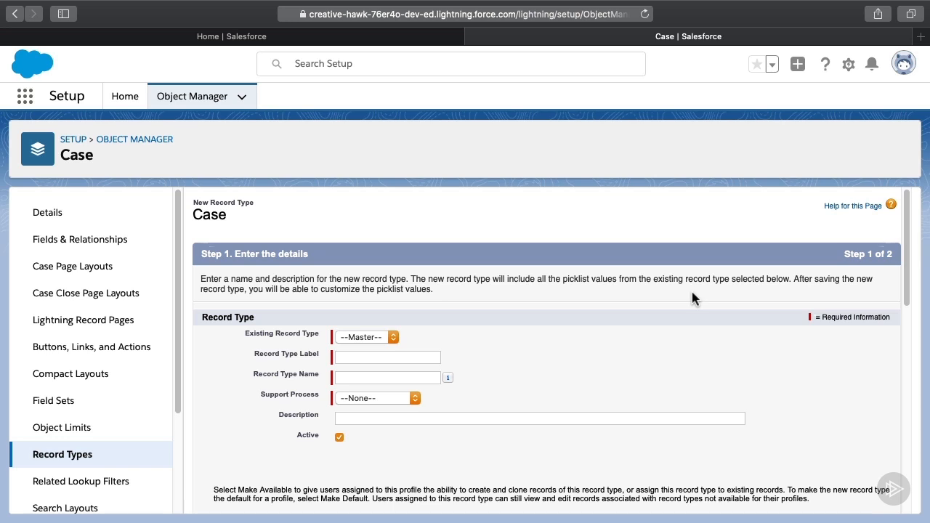
pyautogui.click(364, 359)
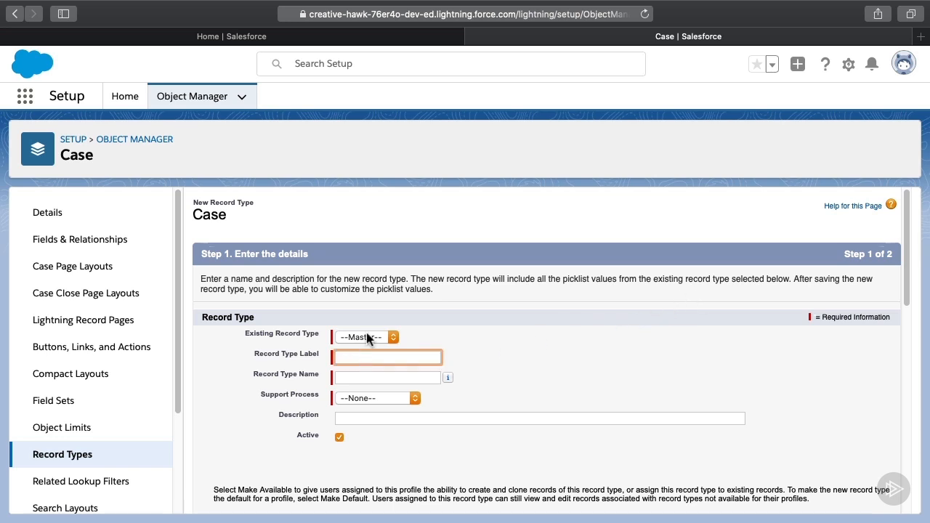
pyautogui.write('General Request')
pyautogui.click(552, 355)
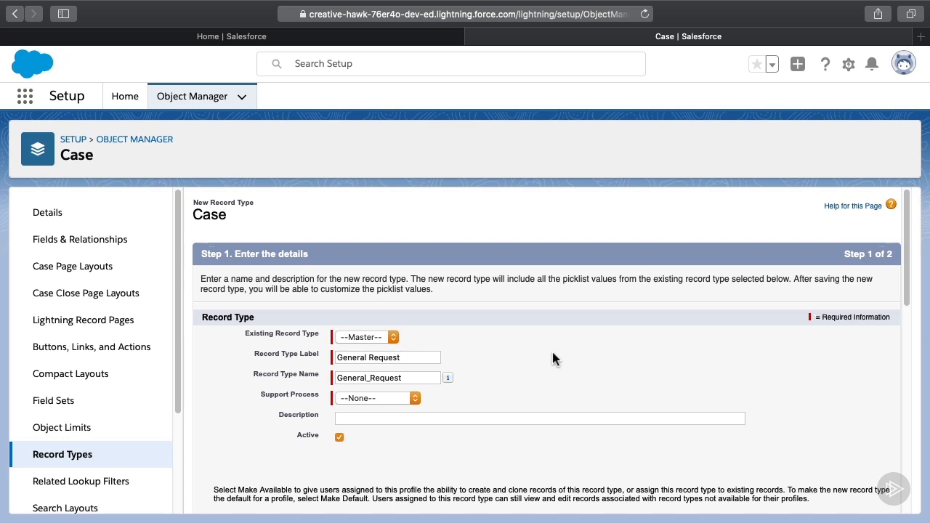
pyautogui.click(412, 406)
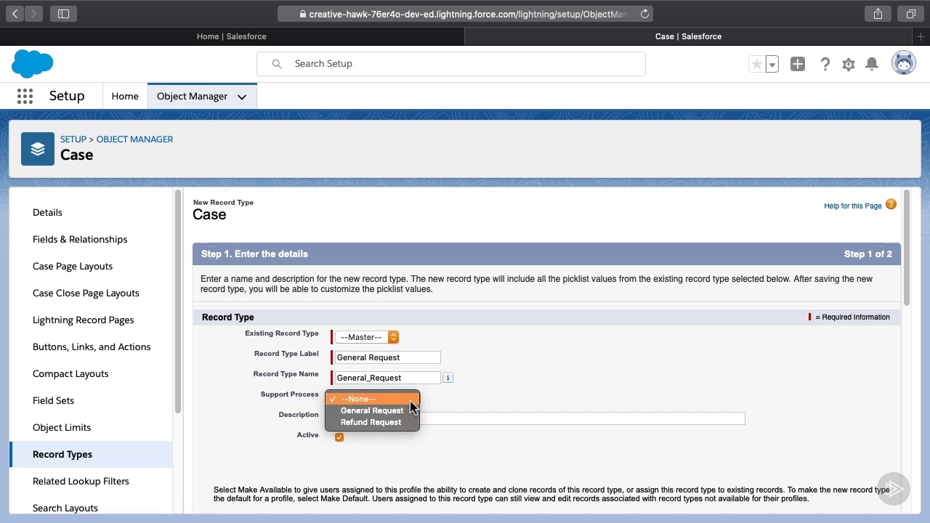
pyautogui.click(407, 410)
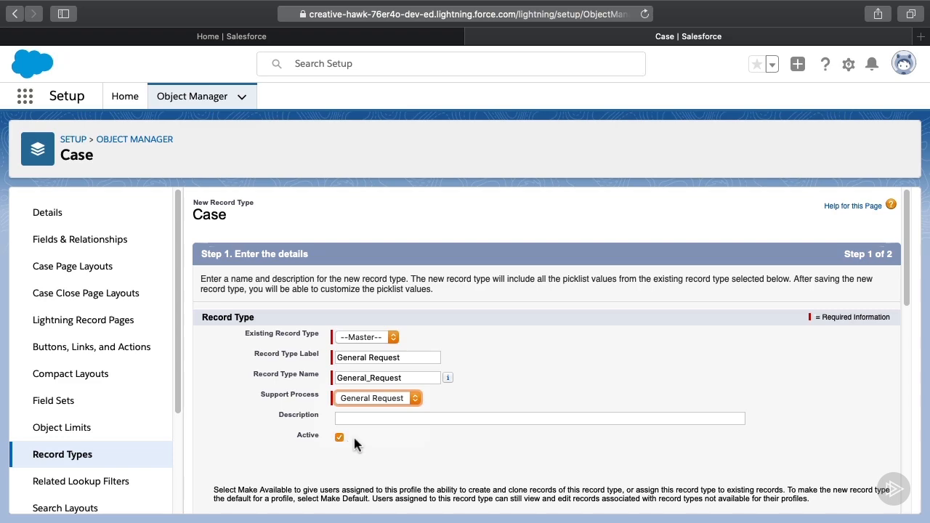
pyautogui.scroll(-5, 353, 436)
pyautogui.scroll(-5, 357, 442)
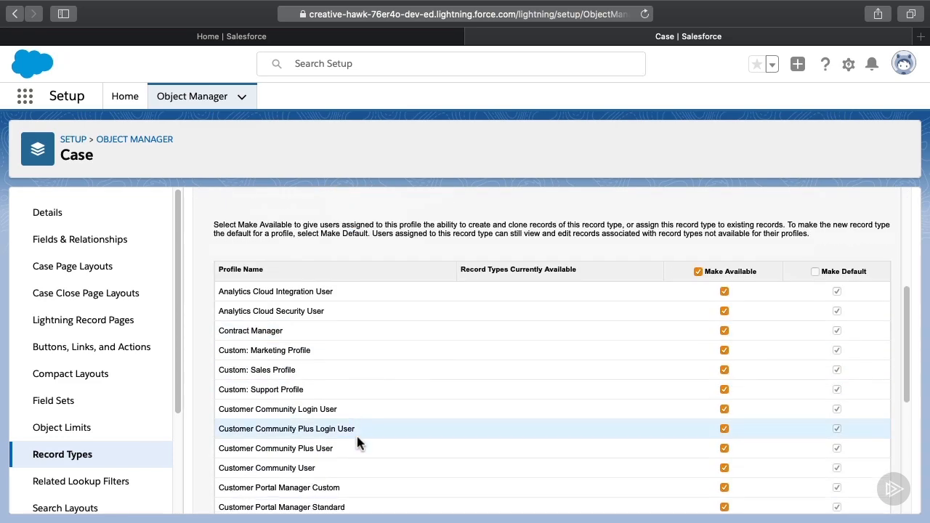
pyautogui.scroll(-3, 357, 442)
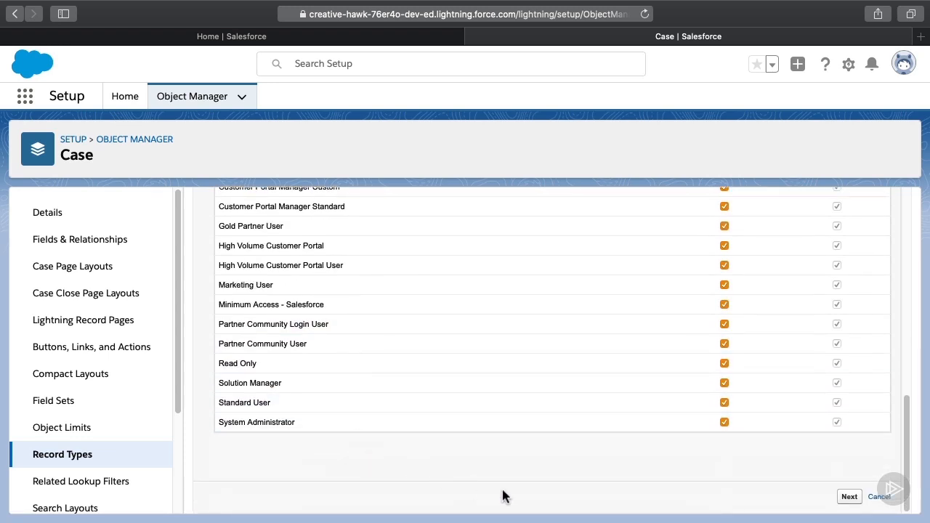
pyautogui.click(841, 496)
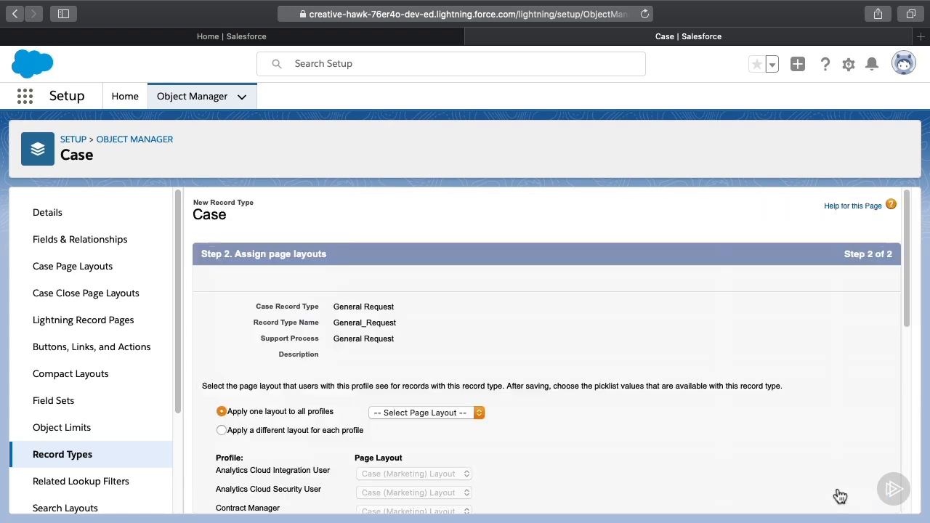
# - Apply Case Layout to all profiles for the General Request record type, and save it while starting another new record type
pyautogui.scroll(-2, 631, 432)
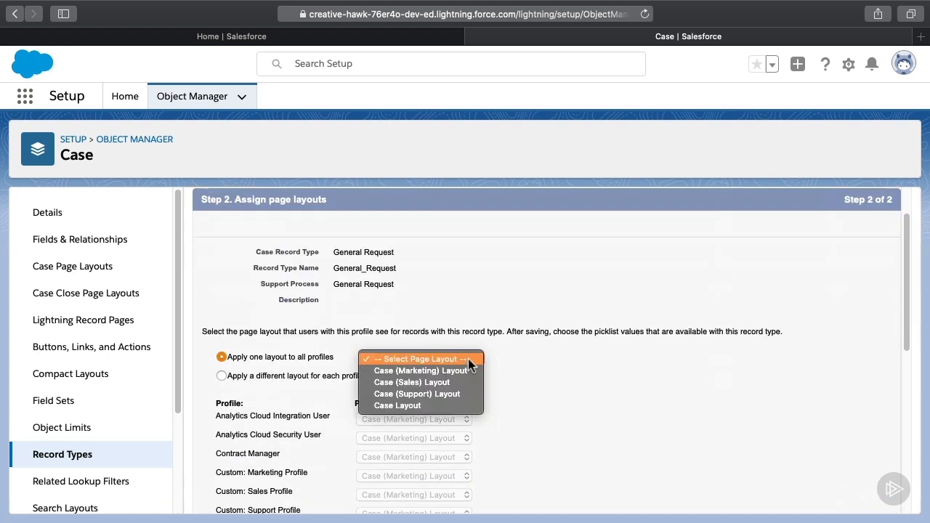
pyautogui.click(415, 405)
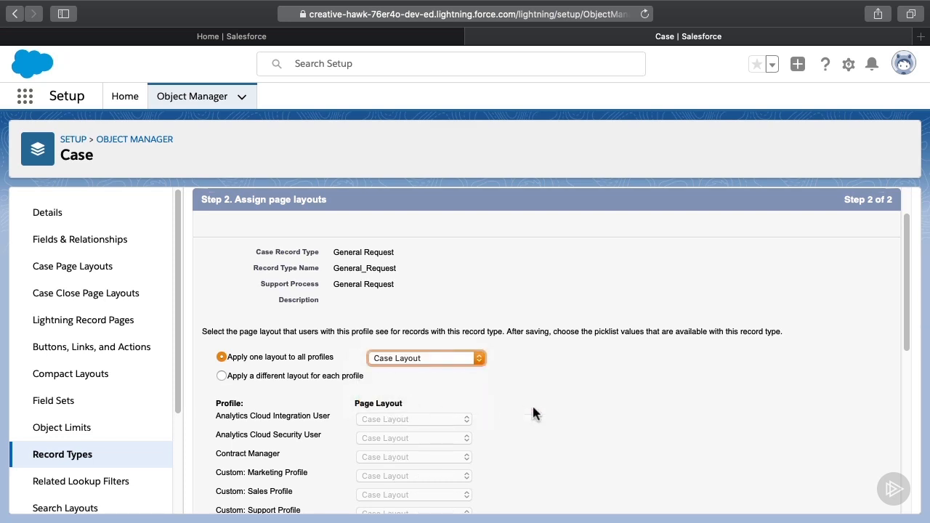
pyautogui.scroll(-10, 559, 416)
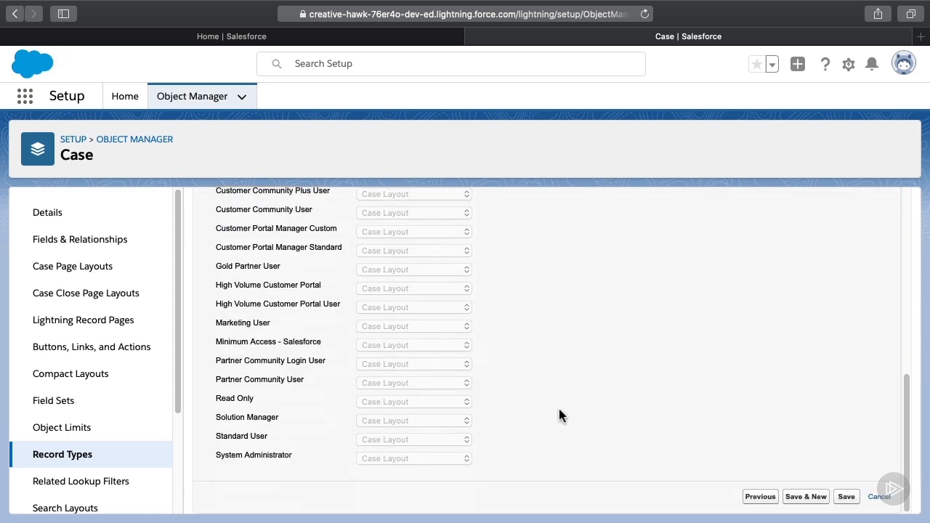
pyautogui.click(808, 497)
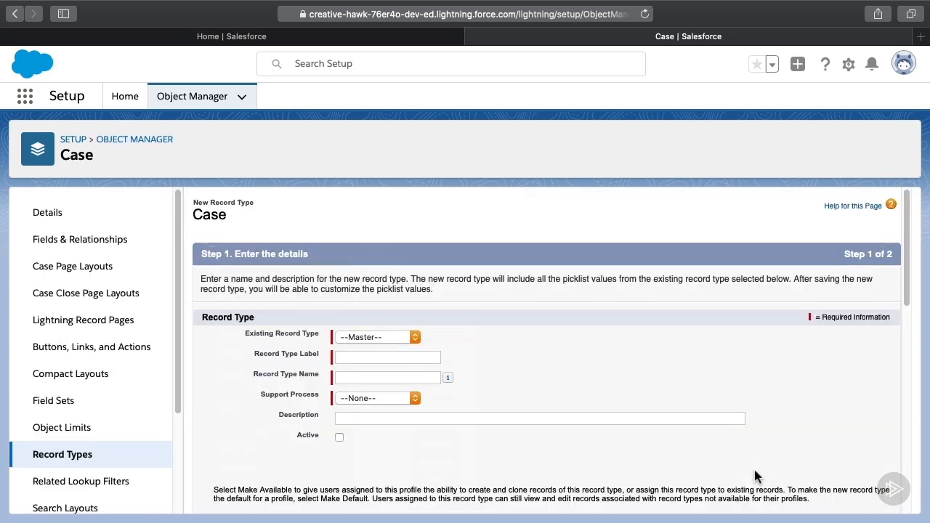
# - Label the new record type "Refund Request", assign the Refund Request support process and mark it active
pyautogui.click(435, 354)
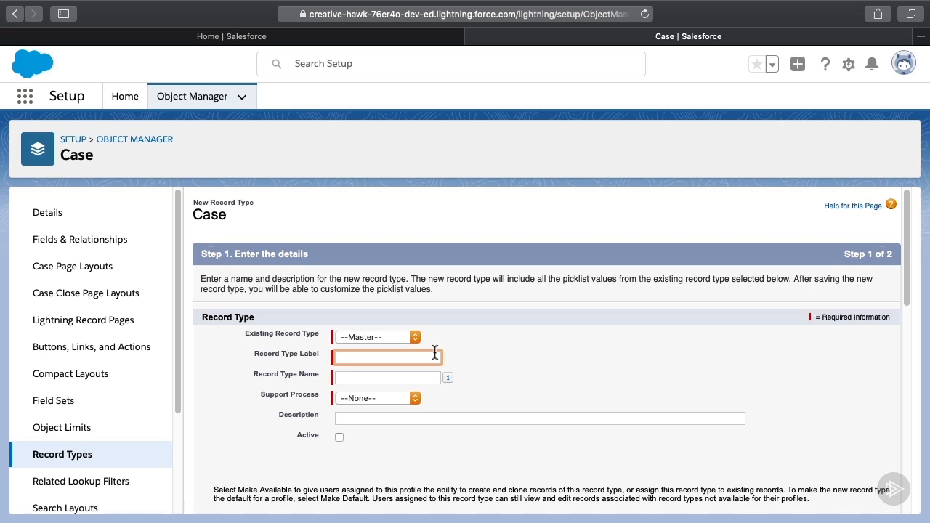
pyautogui.write('Refund Request')
pyautogui.click(513, 393)
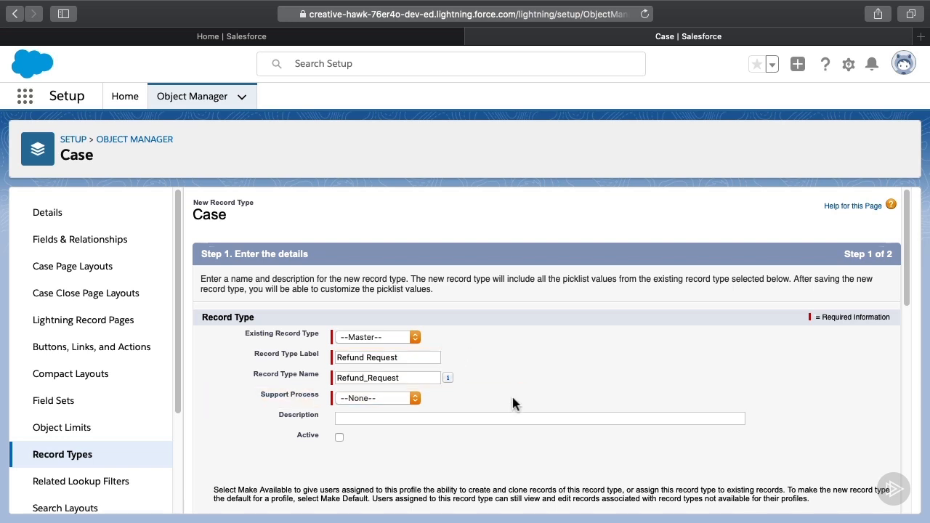
pyautogui.click(393, 398)
pyautogui.click(372, 422)
pyautogui.click(339, 439)
# - Make the Refund Request record type available to all profiles without making it their default, and continue to the page layout assignment
pyautogui.scroll(-5, 398, 454)
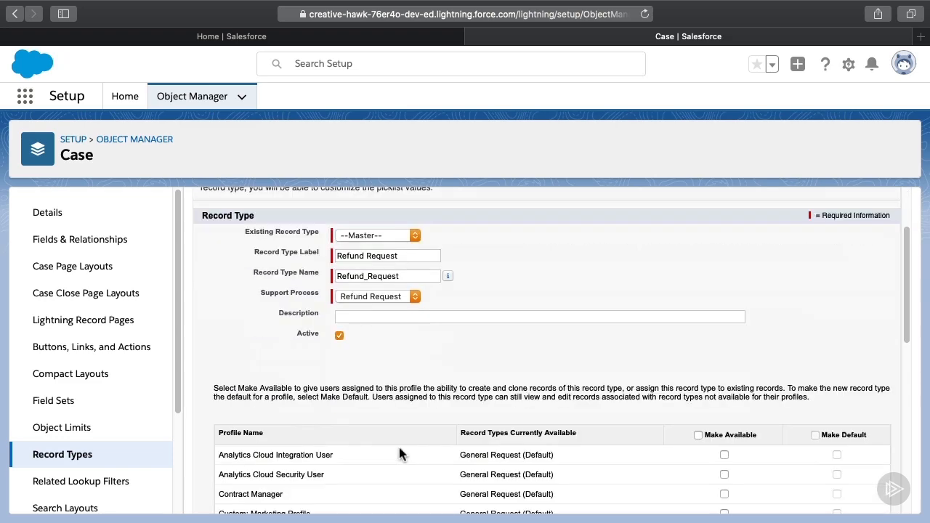
pyautogui.click(698, 250)
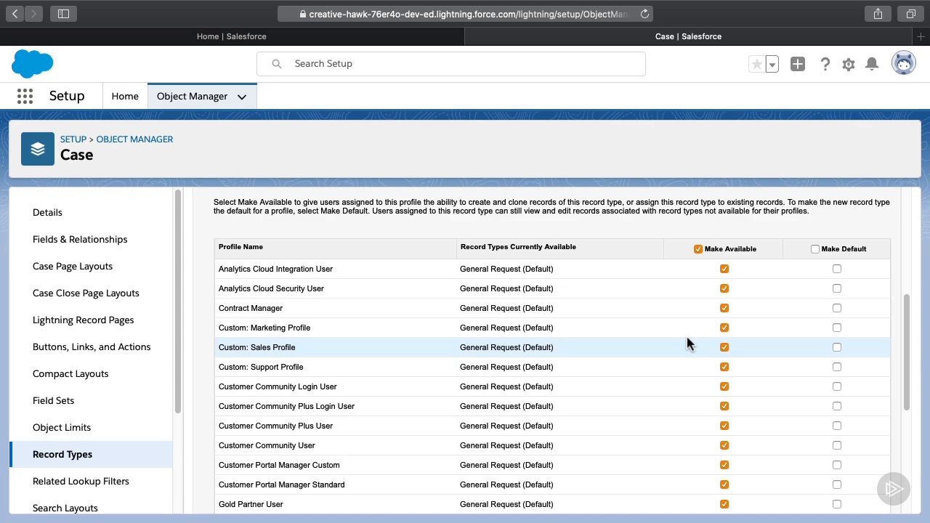
pyautogui.scroll(-5, 687, 346)
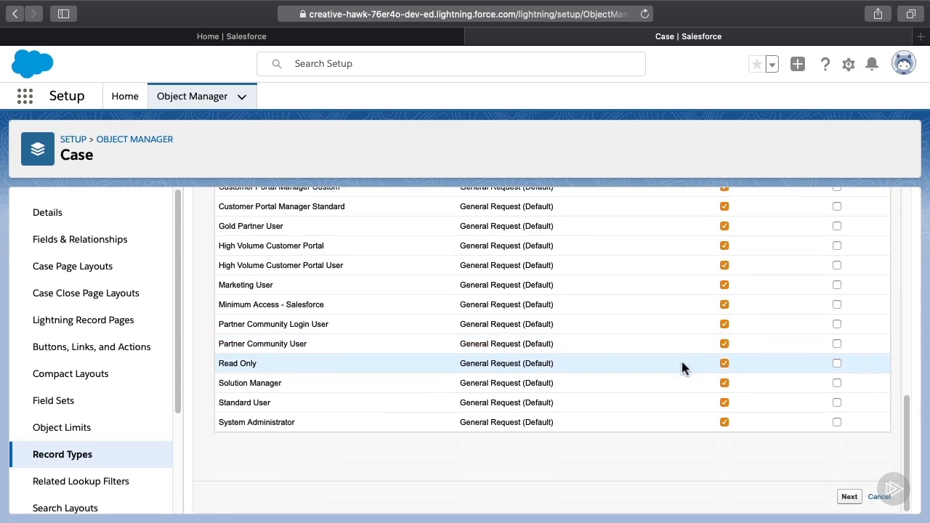
pyautogui.click(850, 497)
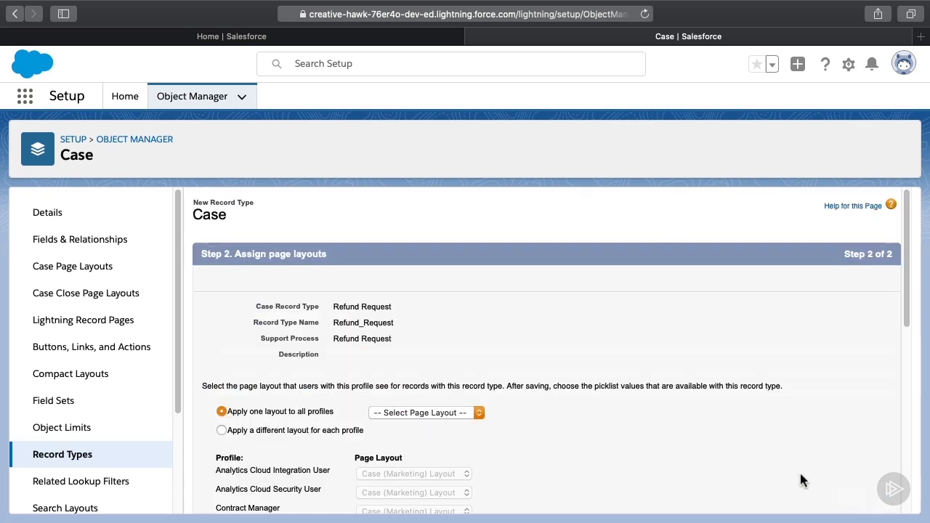
# - Apply Case Layout to all profiles for the Refund Request record type and save it
pyautogui.click(441, 414)
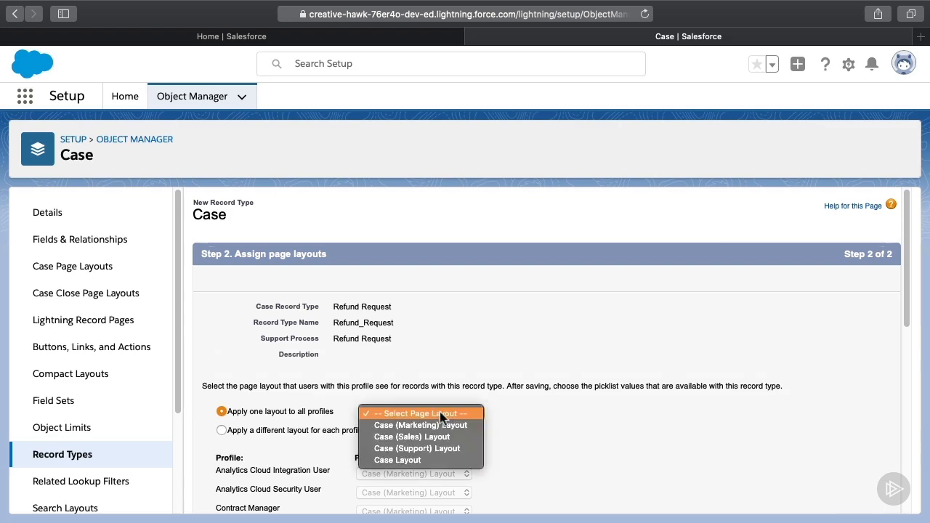
pyautogui.click(417, 458)
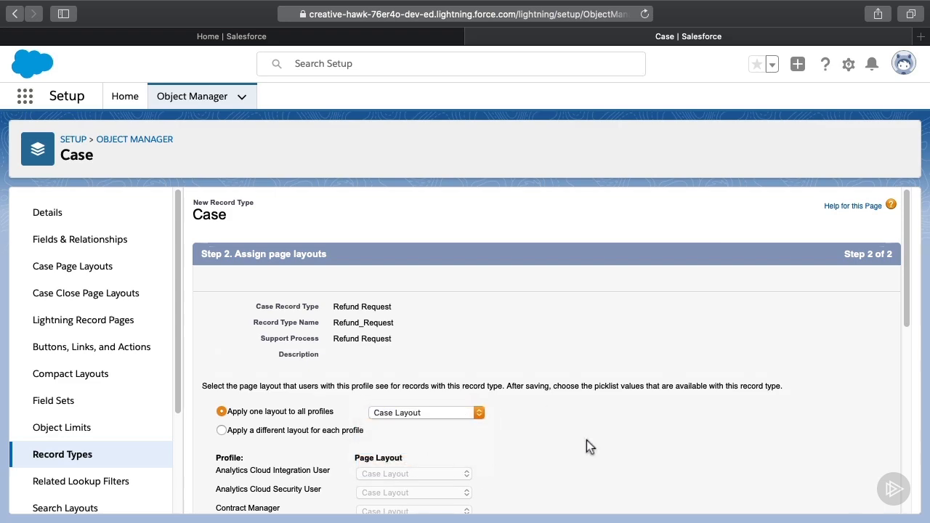
pyautogui.scroll(-10, 587, 446)
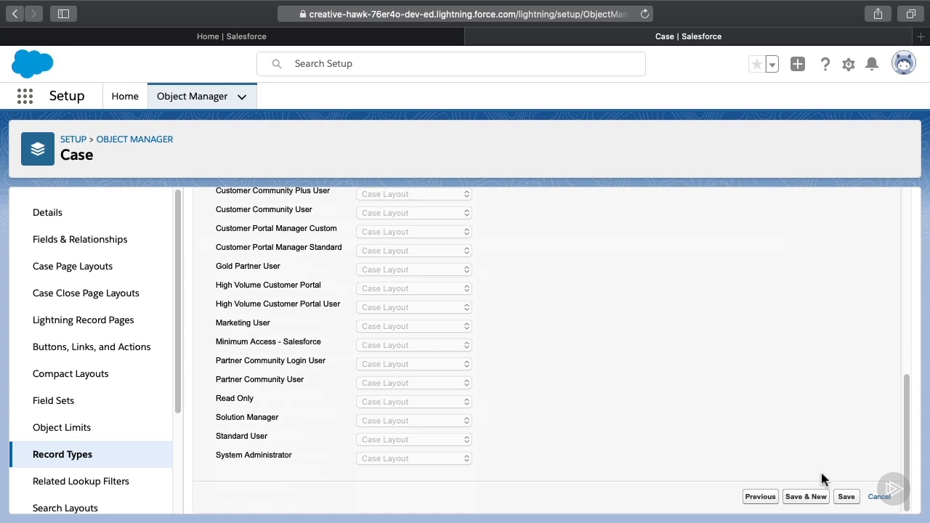
pyautogui.click(845, 497)
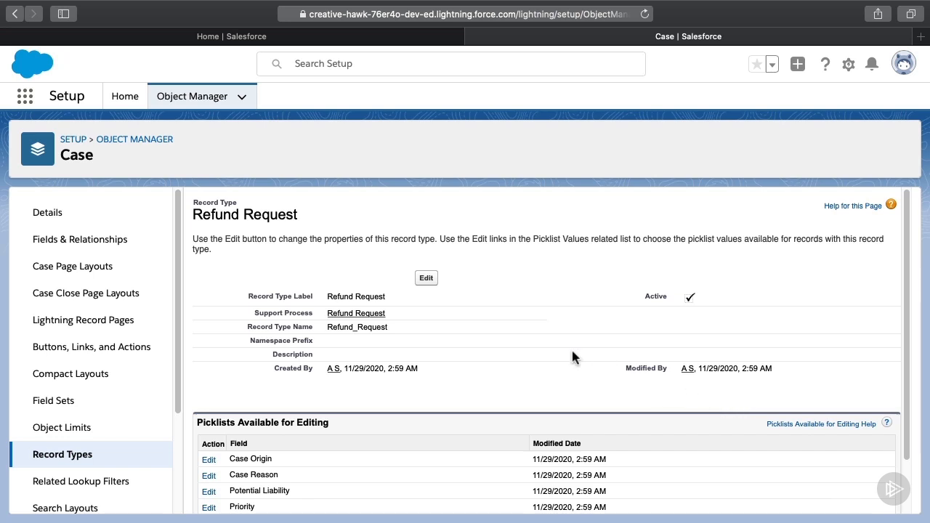
# - From Cases in the Service app, check which Status options a new General Request case offers, and close the form without saving
pyautogui.click(254, 38)
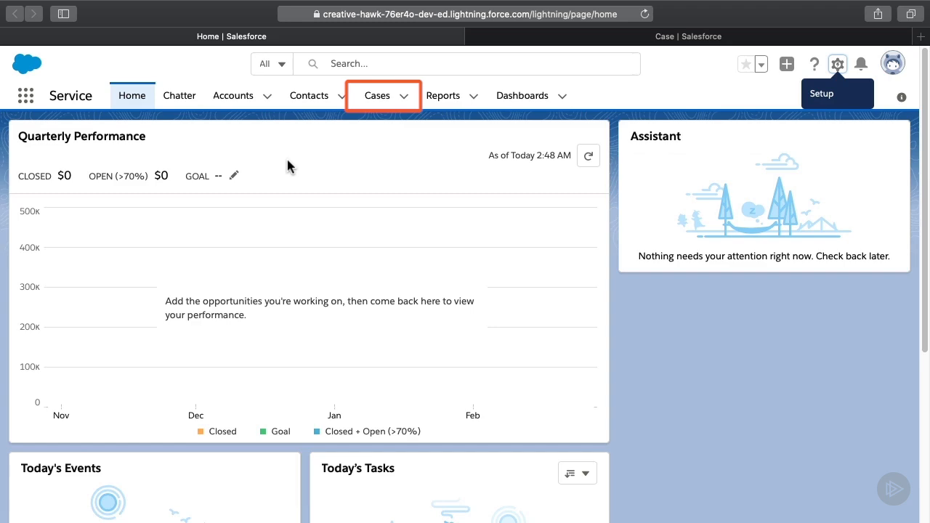
pyautogui.click(381, 100)
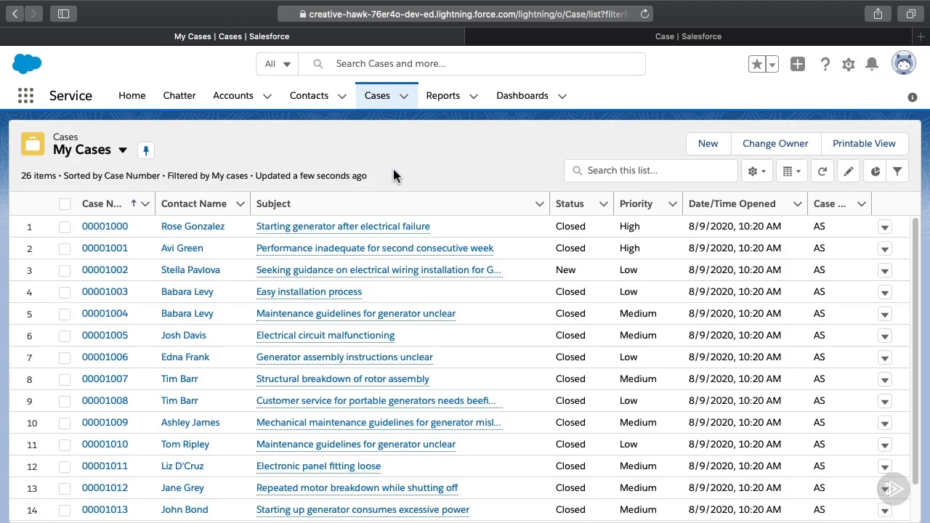
pyautogui.click(706, 143)
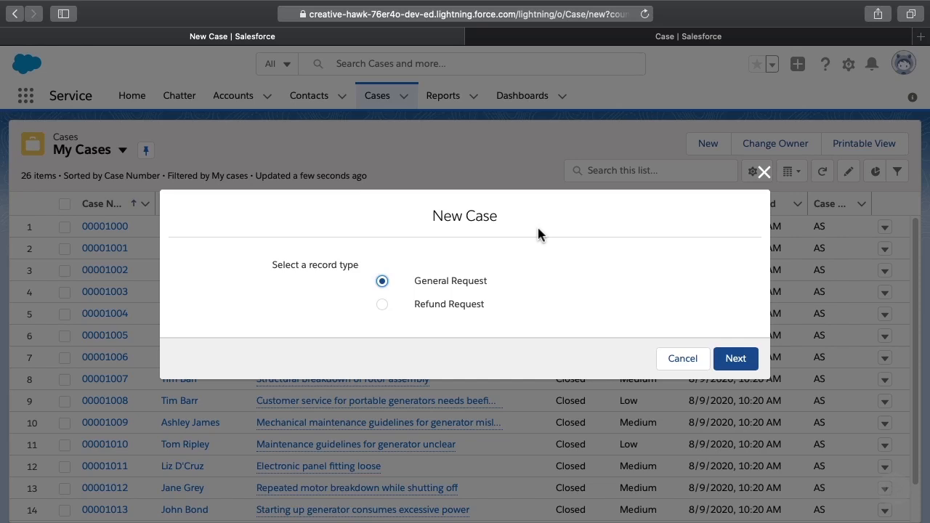
pyautogui.click(736, 361)
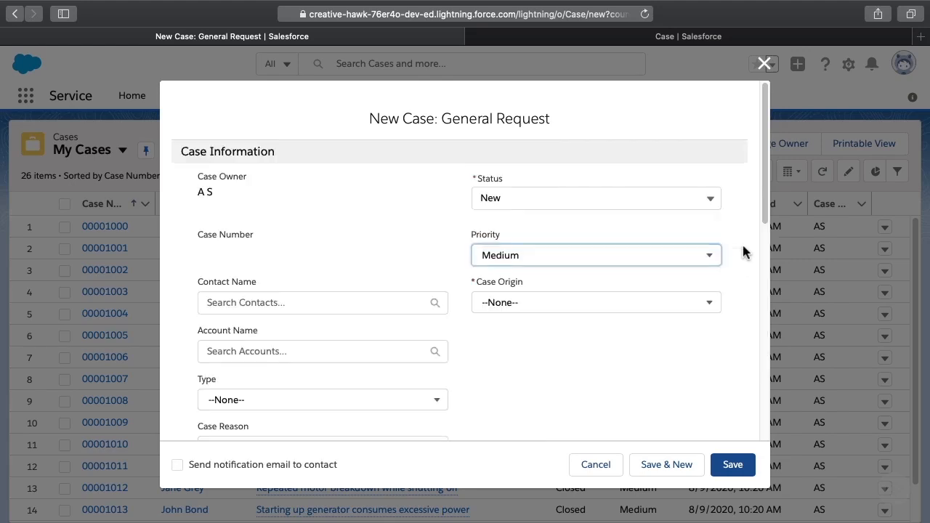
pyautogui.click(640, 199)
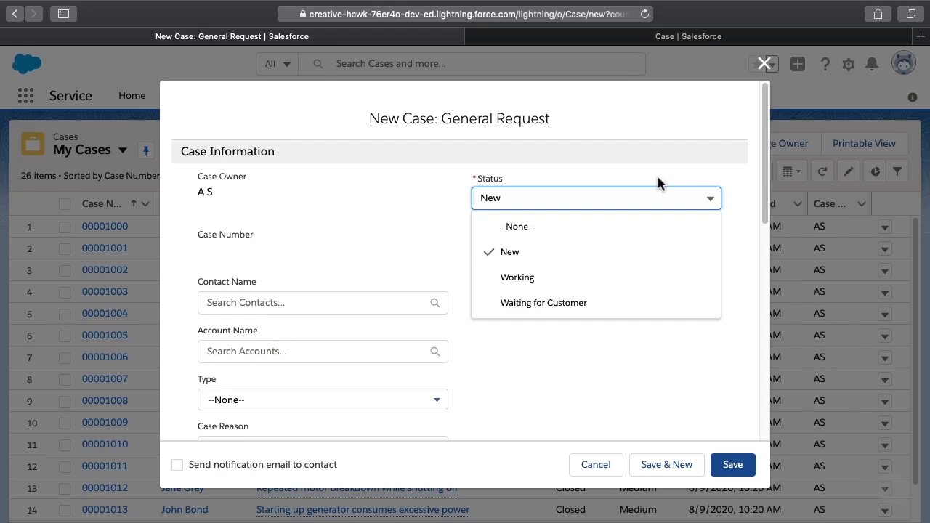
pyautogui.click(764, 63)
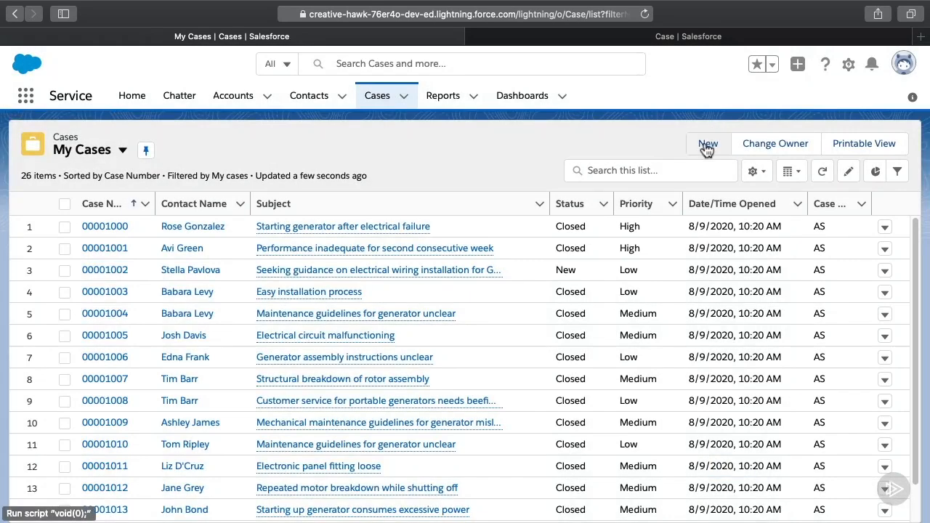
# - Start a new case with the Refund Request record type and check which Status options it offers
pyautogui.click(707, 145)
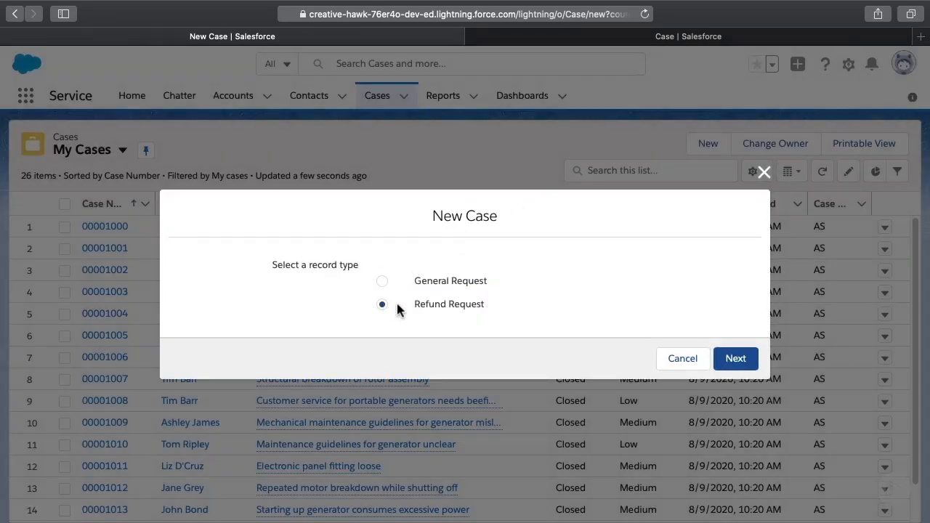
pyautogui.click(732, 356)
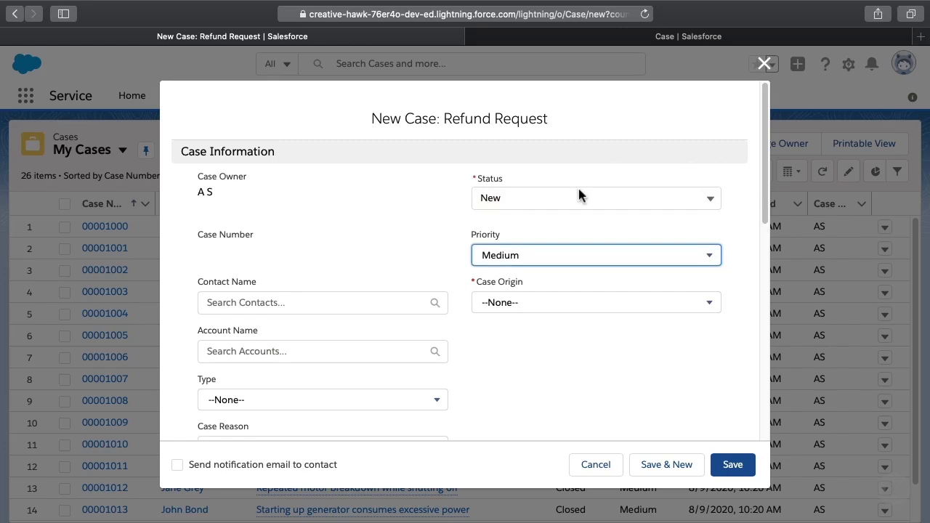
pyautogui.click(576, 197)
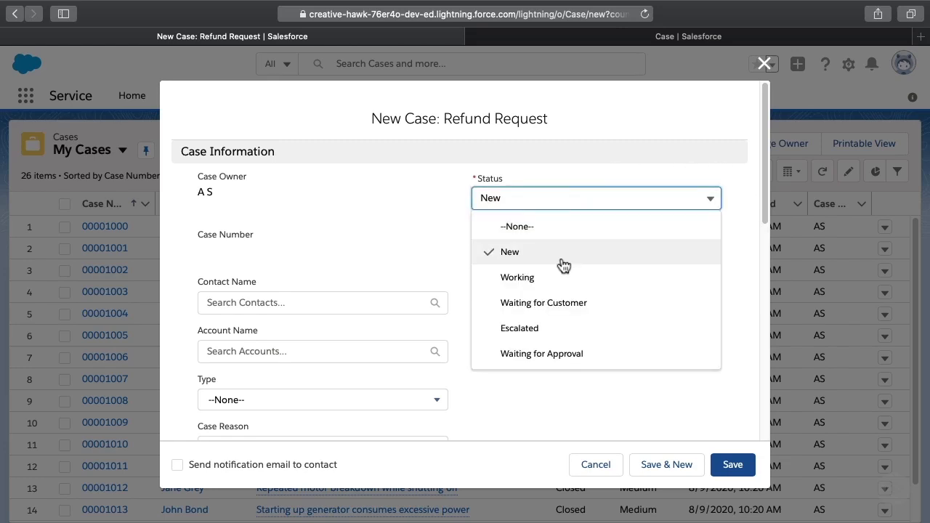